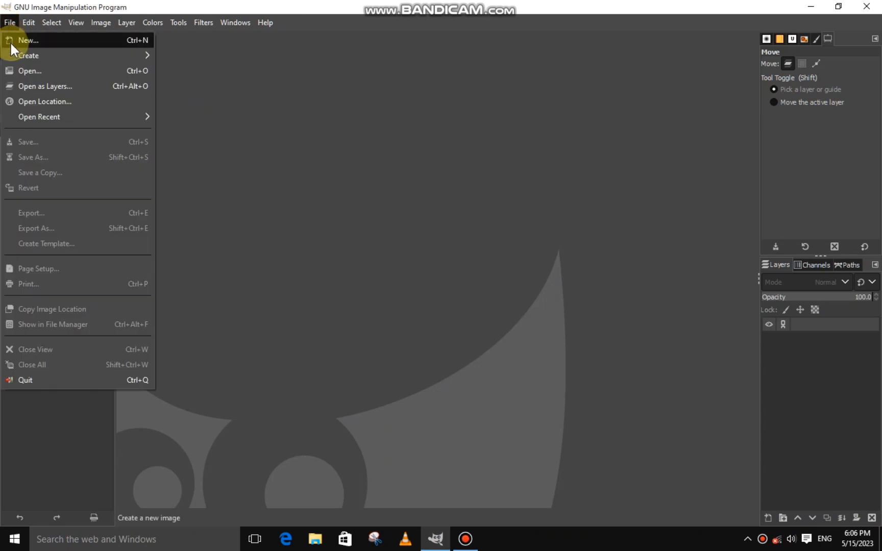
Create a new 1920 × 1080 px image and add a text layer with the letter H just right of the canvas centre.
click(12, 38)
click(257, 195)
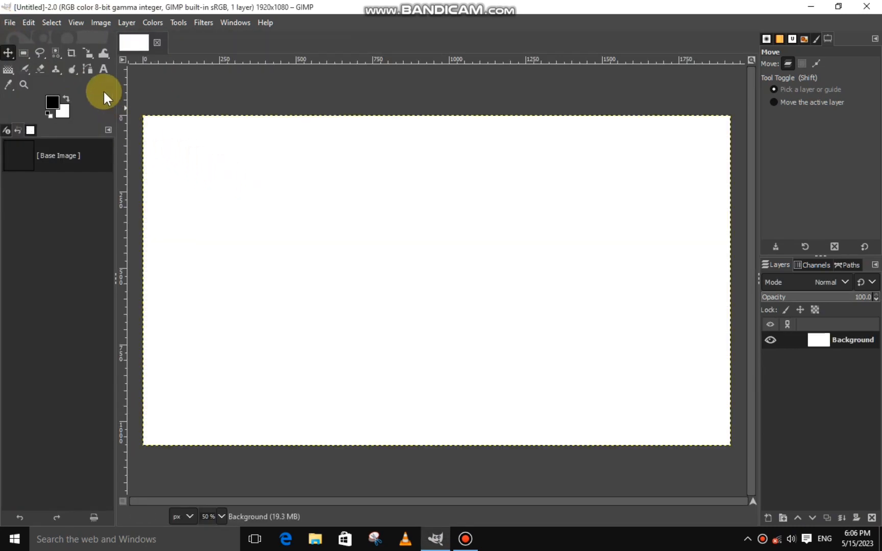
click(103, 70)
drag(444, 187, 598, 368)
drag(440, 290, 422, 291)
text(H)
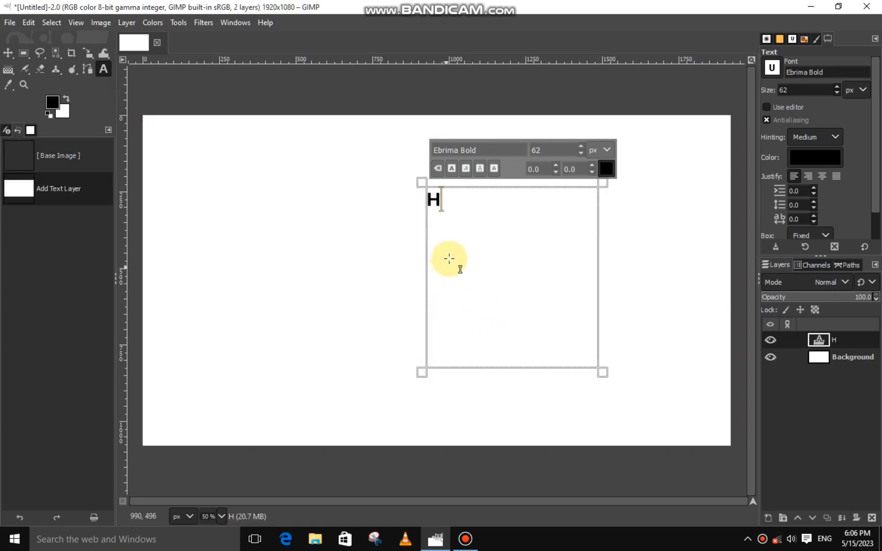
Select the letter H and set its font size to 366 px.
drag(449, 259, 394, 247)
click(579, 148)
drag(579, 147, 579, 147)
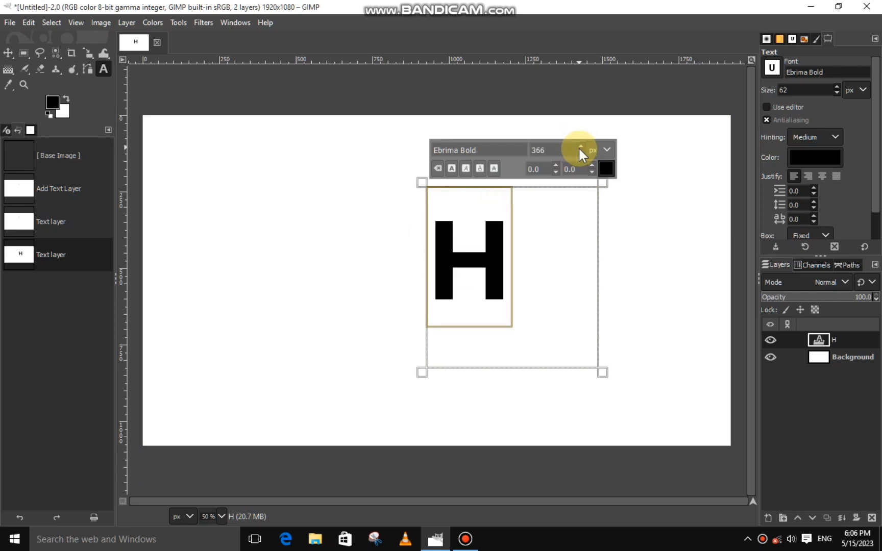
Add a new transparent 1920 × 1080 px layer above the H text layer.
click(23, 52)
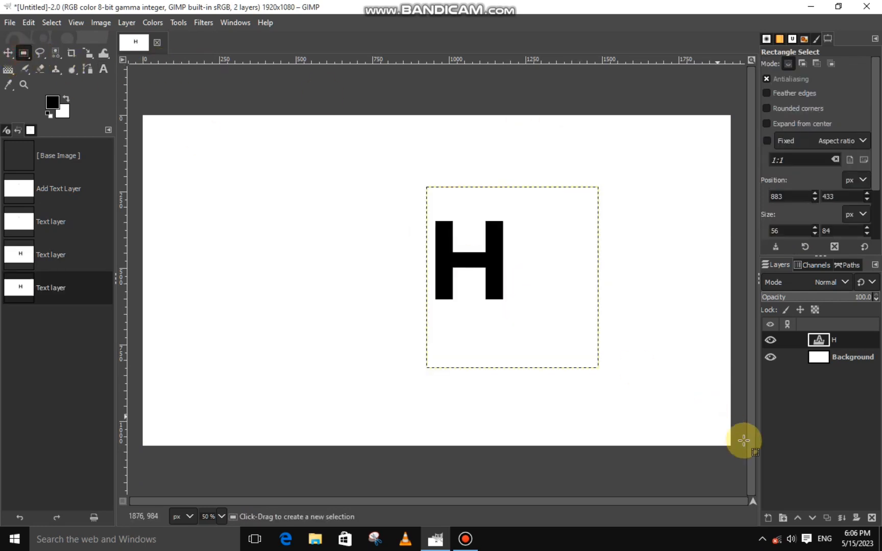
click(768, 517)
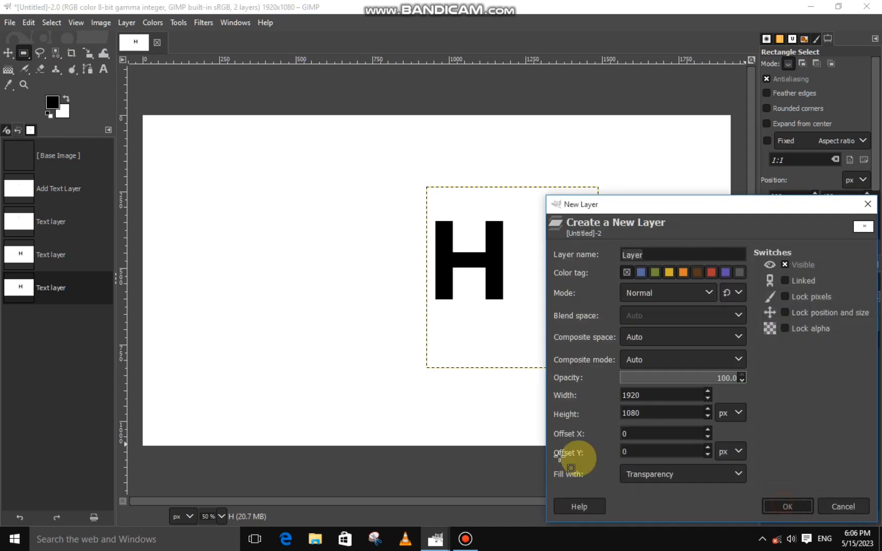
key(Return)
Draw a rectangular selection about 384 × 154 px overlapping the H's upper left stem, and give it rounded corners with radius 92.8.
drag(303, 219, 460, 247)
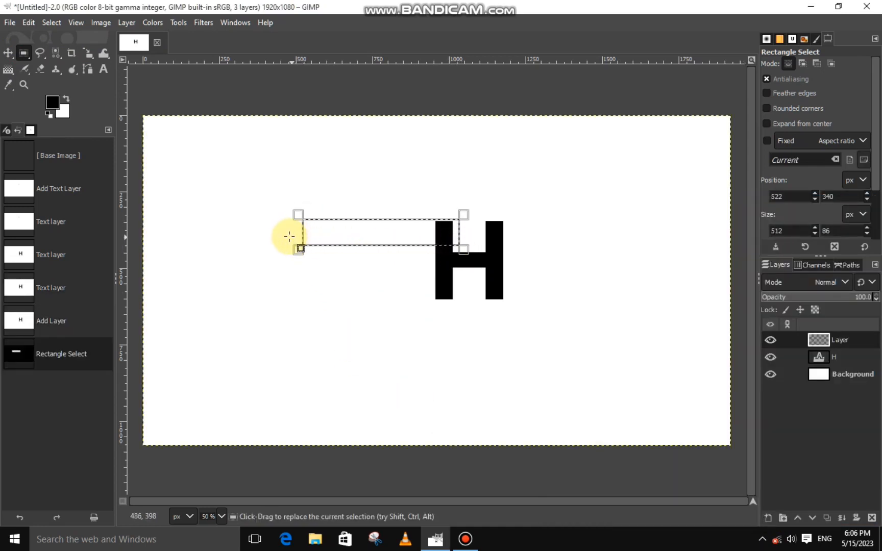
drag(298, 234, 337, 232)
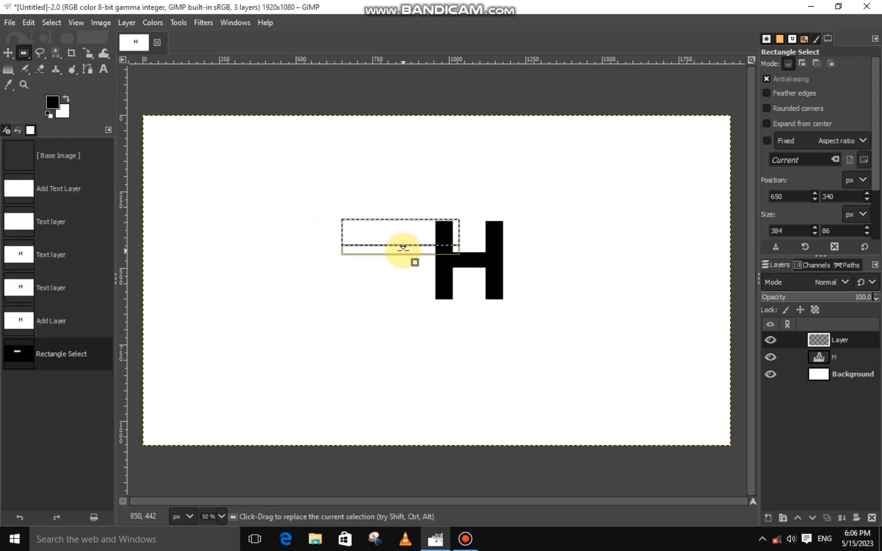
drag(403, 249, 403, 269)
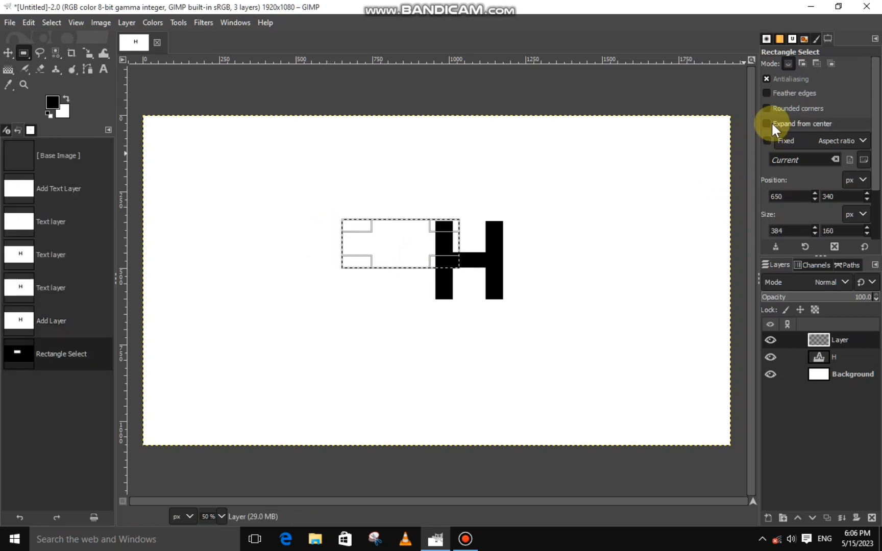
drag(390, 230, 387, 229)
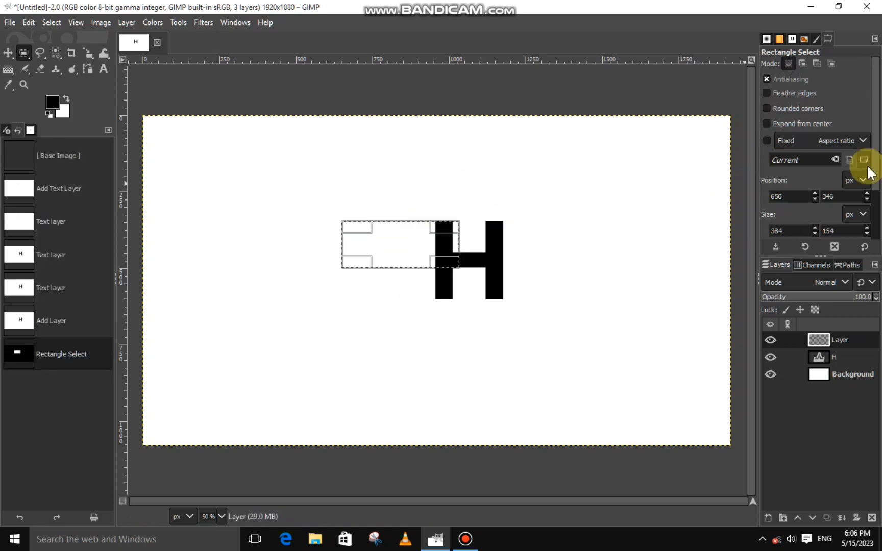
click(785, 109)
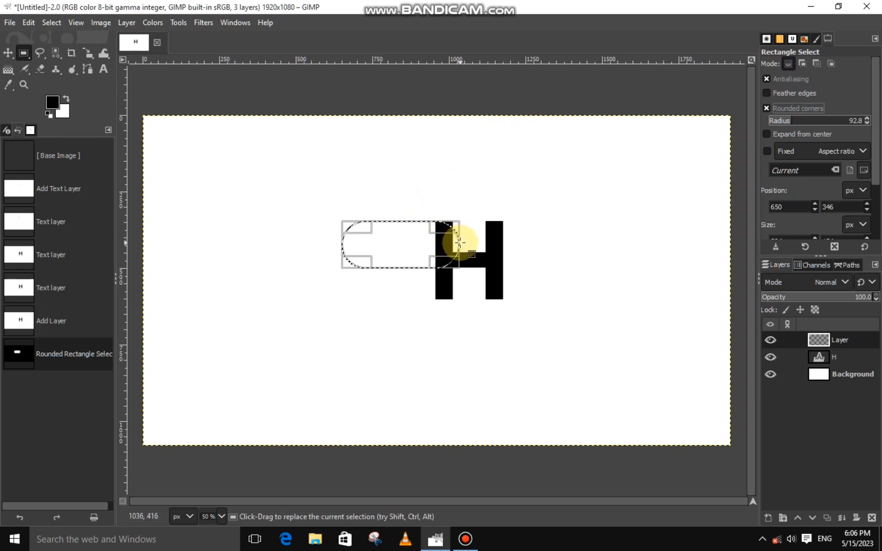
Reduce the rounded selection's height from its lower edge and fill it with the black foreground colour.
scroll(459, 242, up, 1)
drag(392, 272, 386, 255)
scroll(394, 256, down, 1)
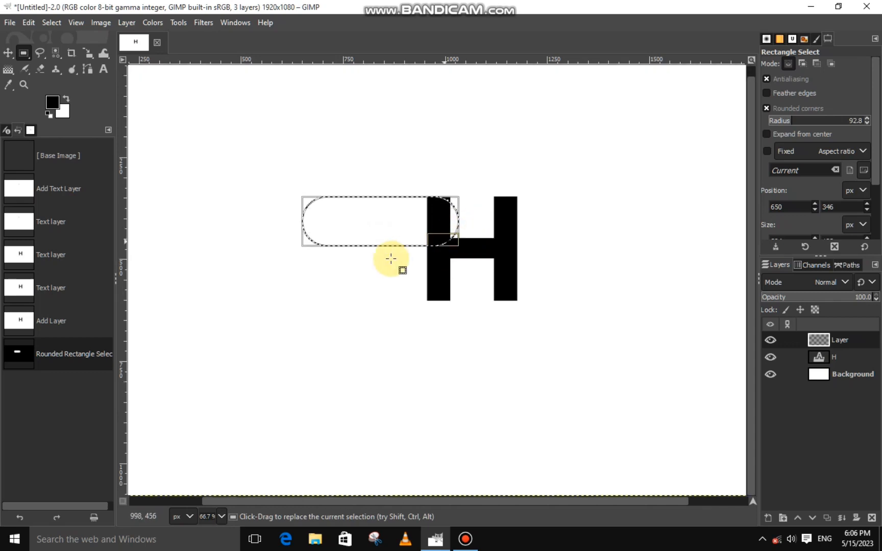
right_click(380, 223)
mouse_move(402, 257)
click(530, 369)
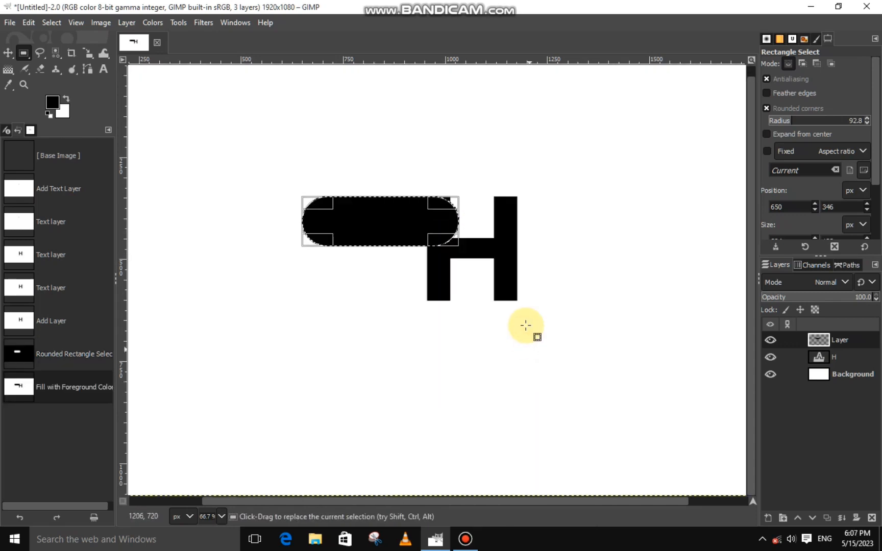
Cut a smaller centre-expanded rounded rectangle out of the middle of the black shape, and clear the selection.
drag(322, 200, 417, 225)
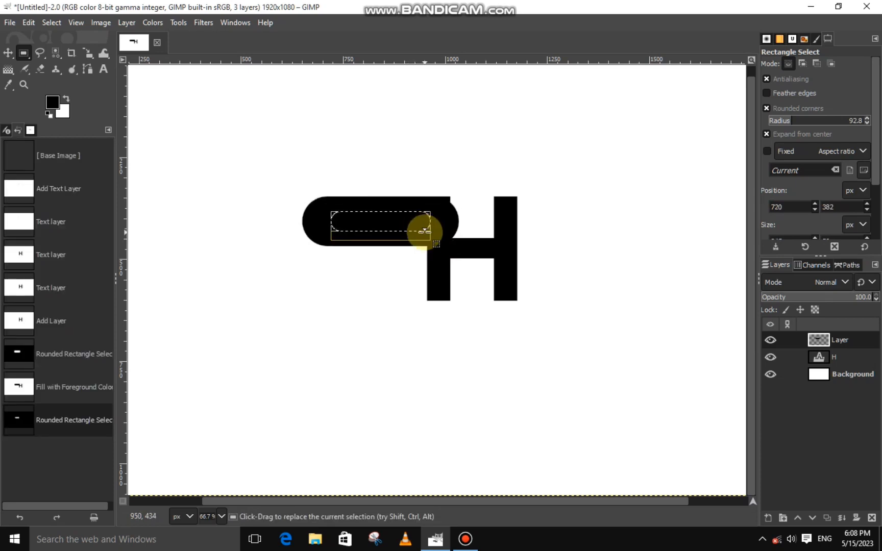
key(ctrl+x)
key(ctrl+shift+a)
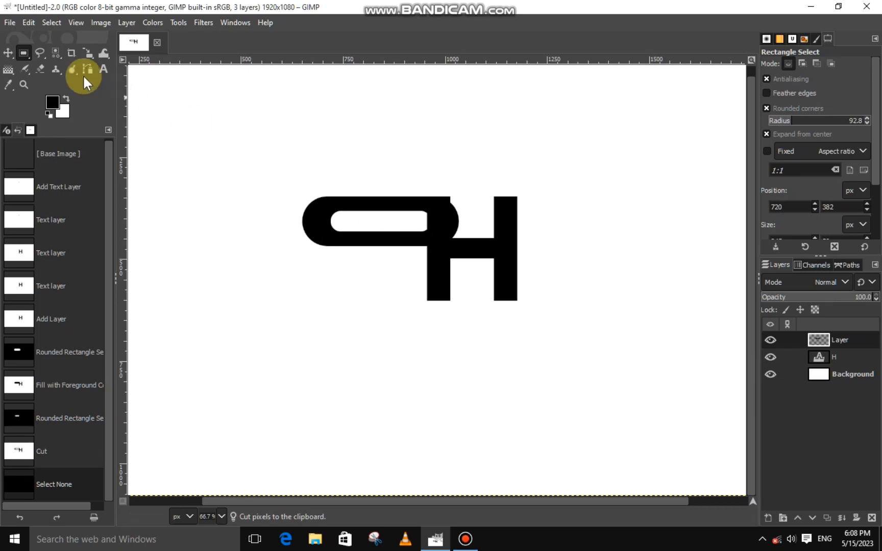
Cut the right part of the hollow rounded shape with a tall rounded selection and paste it back as its own layer.
mouse_move(394, 174)
mouse_down()
mouse_move(451, 274)
mouse_move(425, 268)
mouse_move(426, 220)
mouse_move(394, 228)
mouse_move(421, 215)
mouse_up()
right_click(422, 219)
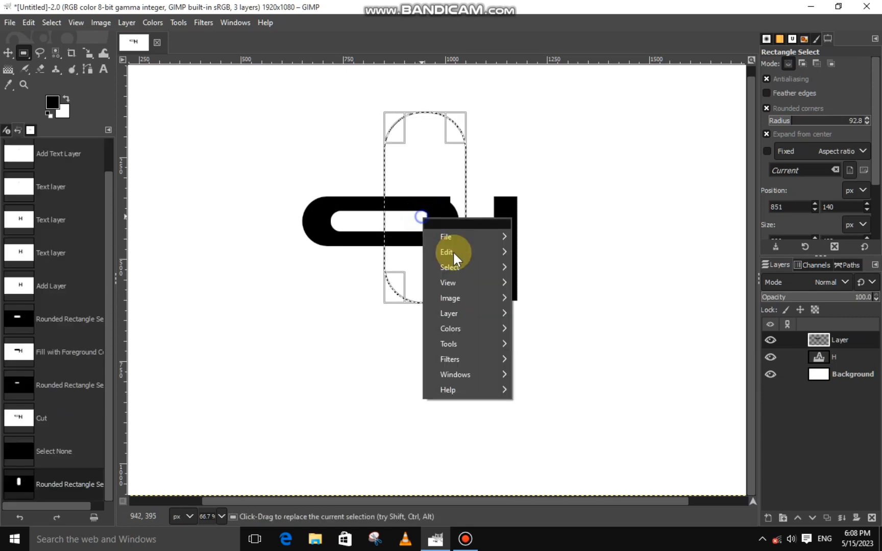
click(565, 199)
right_click(414, 240)
mouse_move(462, 274)
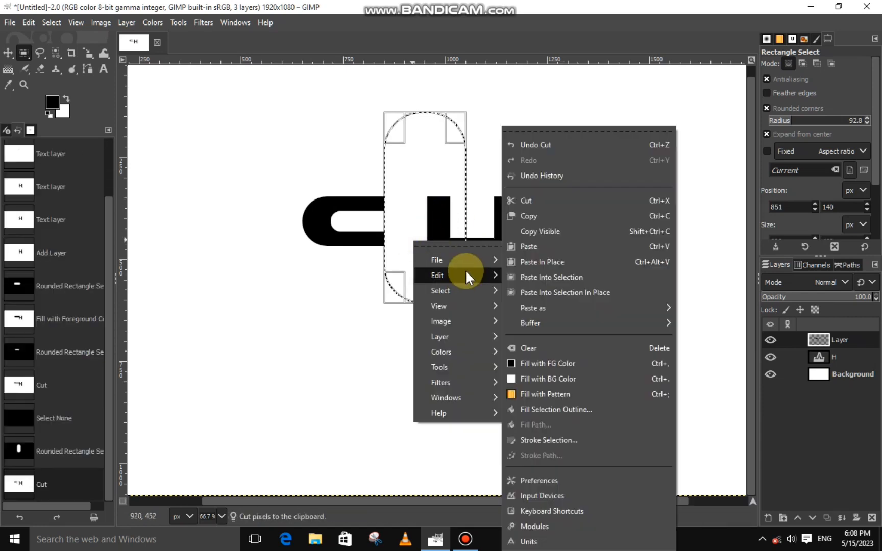
click(557, 245)
click(769, 518)
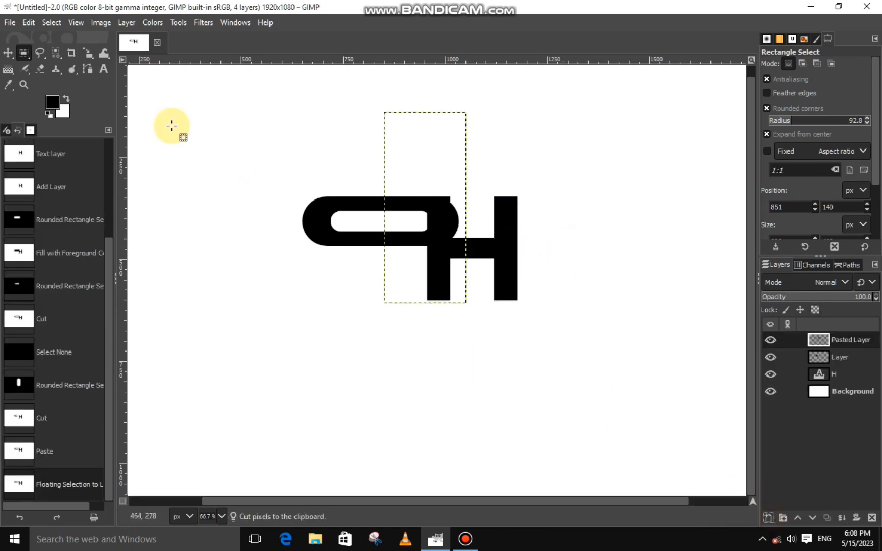
Move the pasted right part down and left with the Scale tool at 200 × 468 px, joining the other part into an S.
click(88, 52)
click(431, 237)
drag(416, 232, 370, 244)
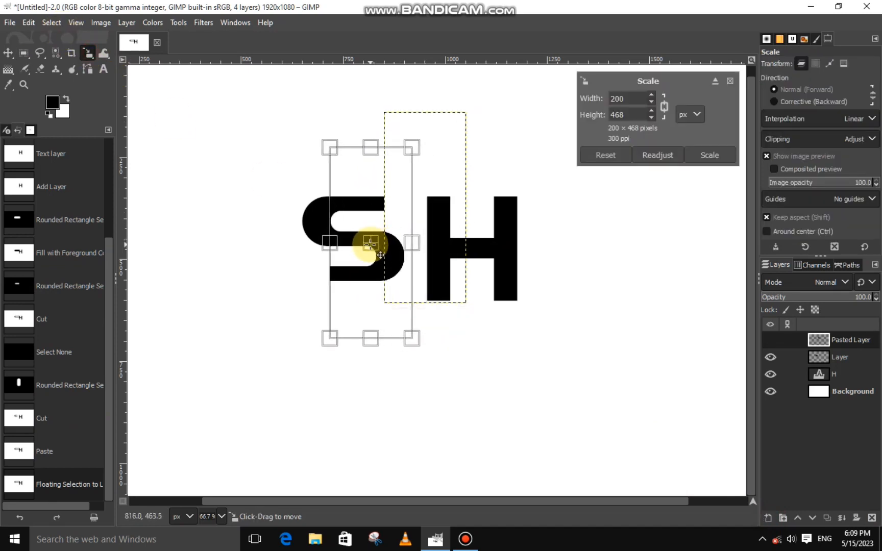
click(709, 156)
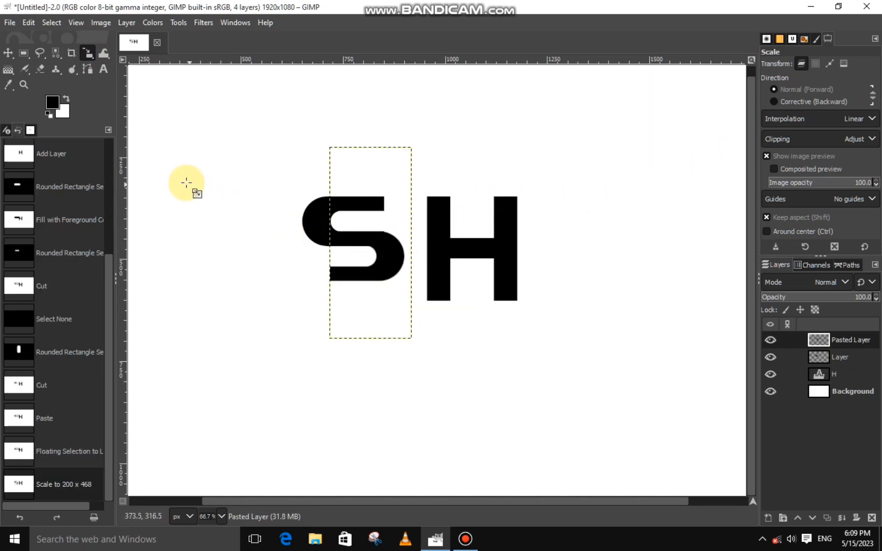
Merge the pasted layer down into the layer holding the other part of the S.
click(343, 213)
right_click(820, 341)
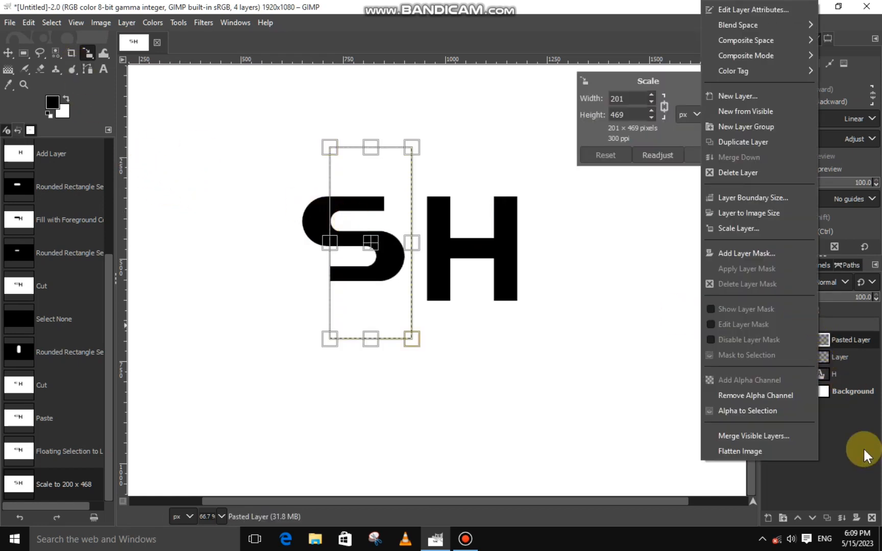
click(8, 52)
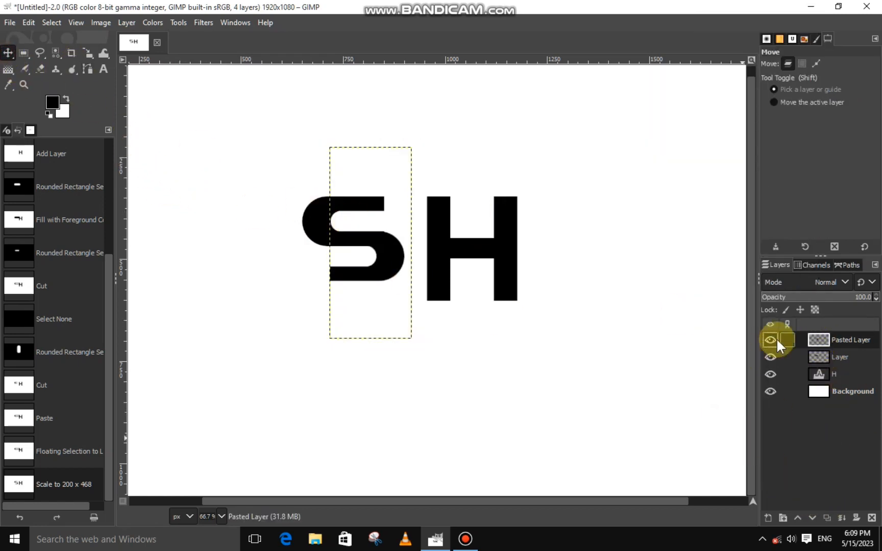
right_click(777, 342)
click(742, 162)
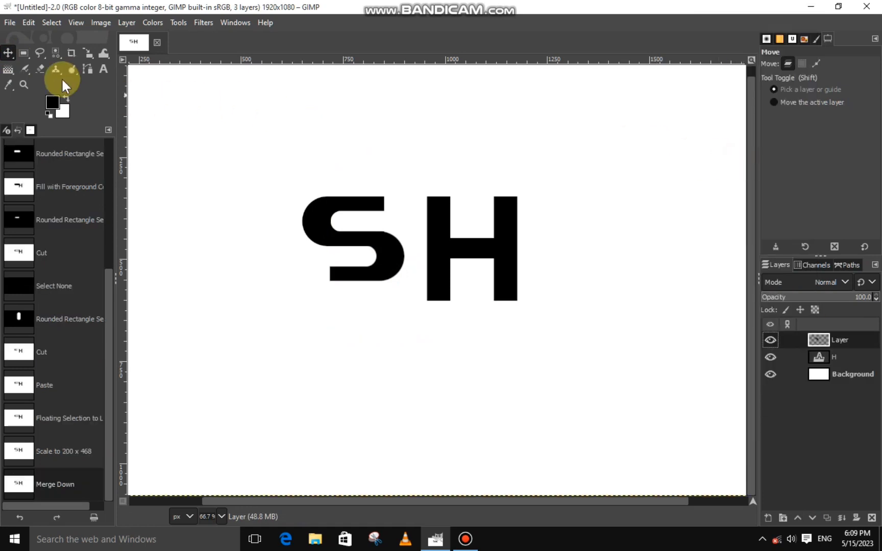
Scale the S layer to 2336 × 1314 px and place the S beside the H, matching its height.
click(88, 56)
click(392, 309)
drag(354, 314, 307, 397)
drag(396, 296, 453, 291)
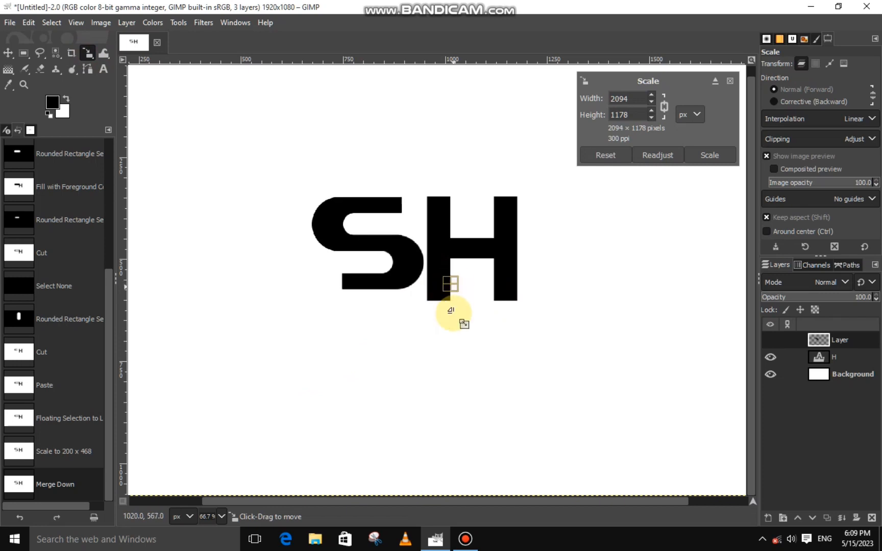
drag(328, 405, 250, 517)
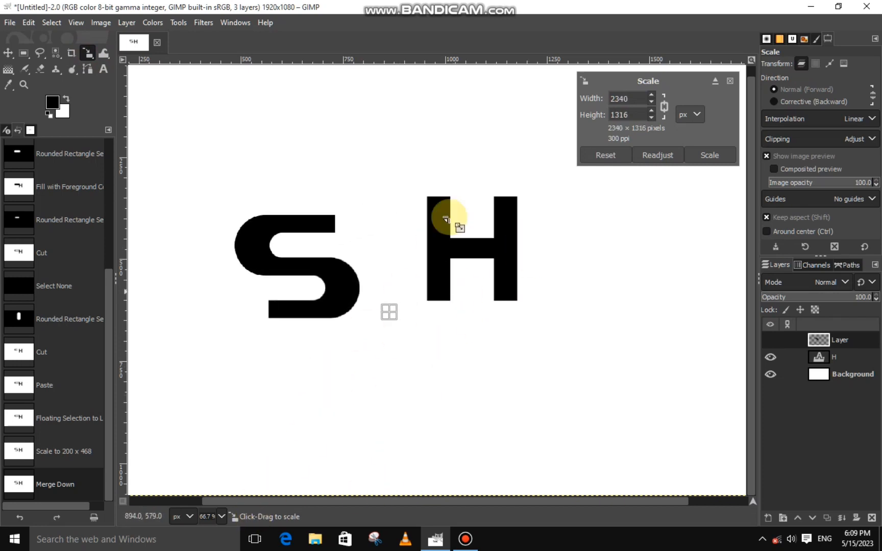
drag(496, 164, 539, 117)
drag(409, 299, 435, 301)
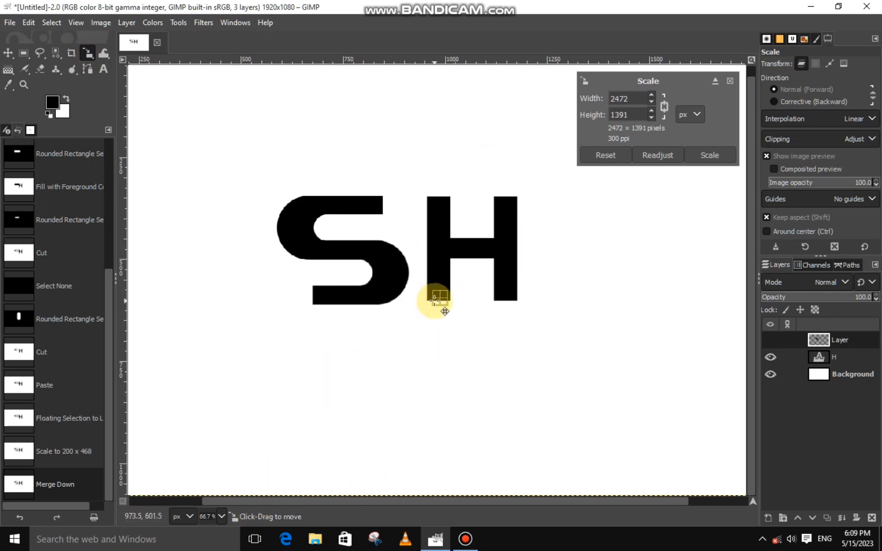
mouse_move(484, 175)
mouse_down()
mouse_move(425, 294)
mouse_move(451, 295)
mouse_up()
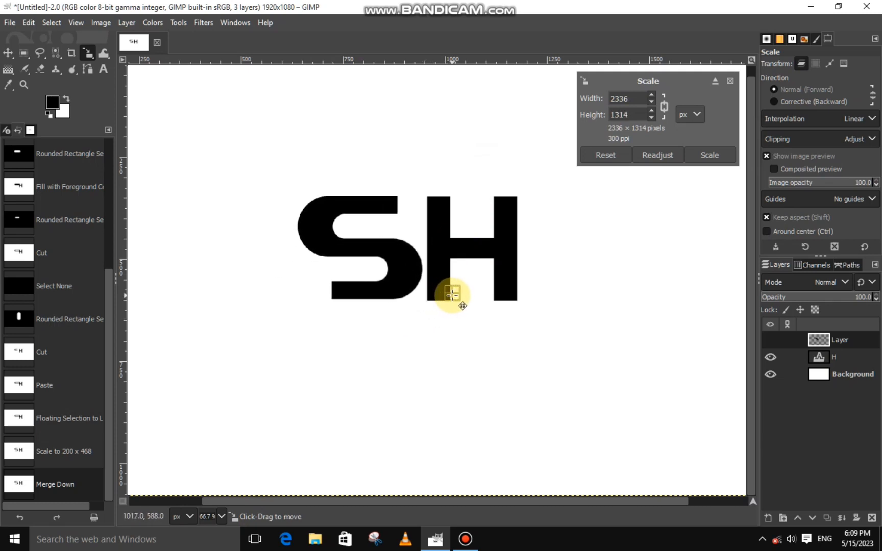
click(709, 154)
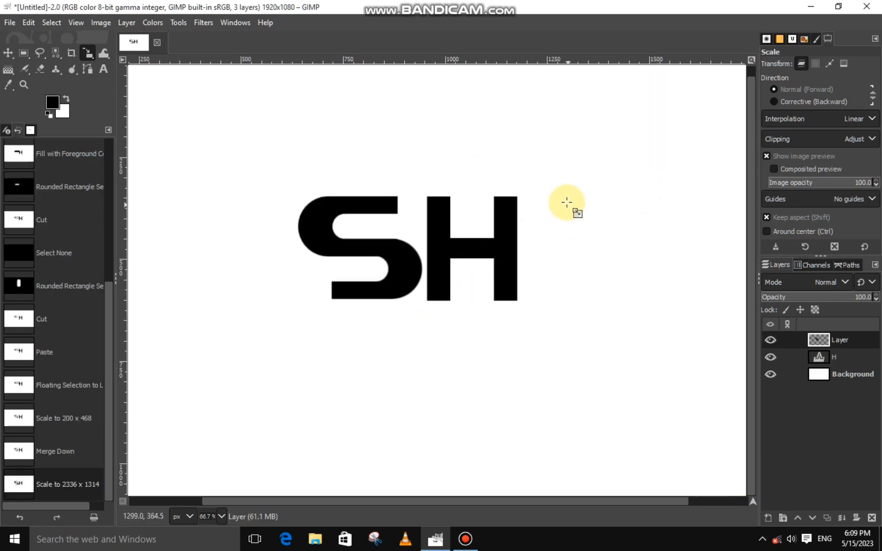
Draw a selection about 207 × 102 px over the end of the S's upper arm, with rounded corners and expand from center turned off.
click(24, 52)
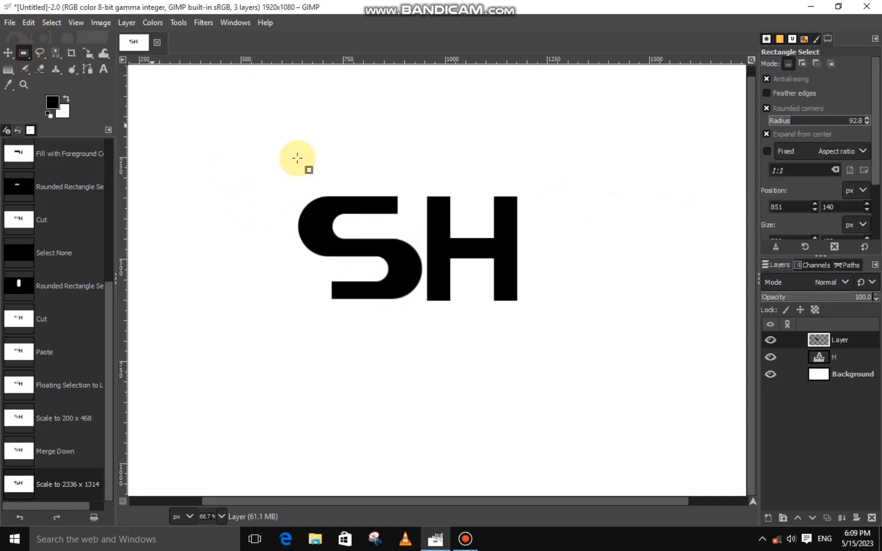
drag(394, 196, 436, 217)
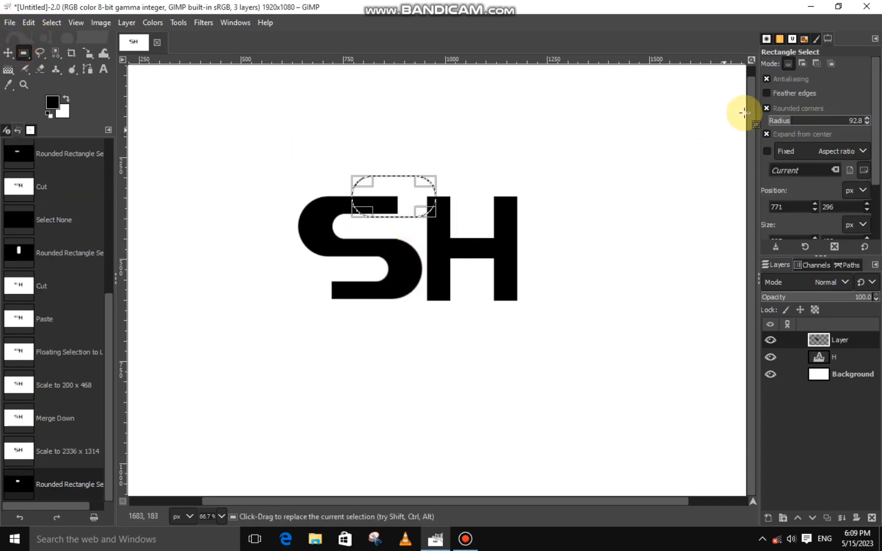
click(766, 108)
click(766, 125)
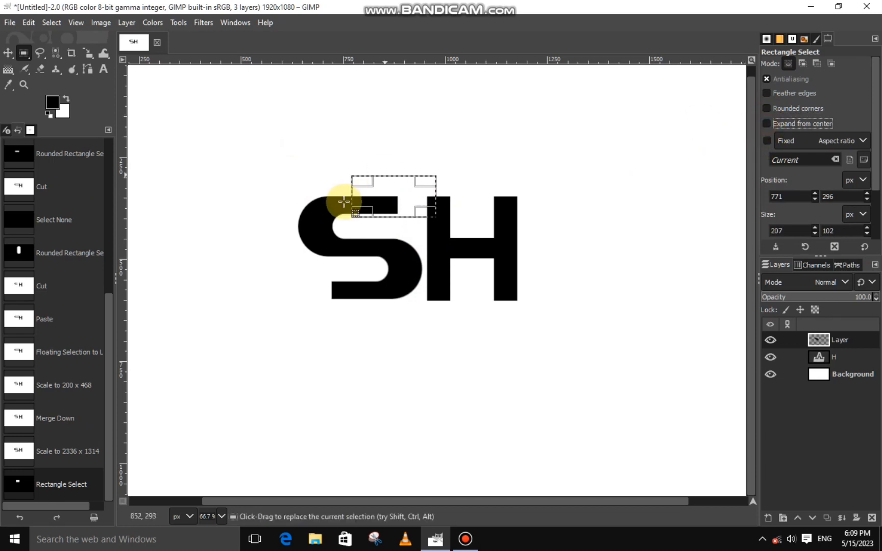
Move and resize the selection to about 207 × 43 px, matching the S's upper arm thickness and crossing the H's left stem.
drag(387, 186, 423, 222)
ctrl+scroll(424, 220, up, 5)
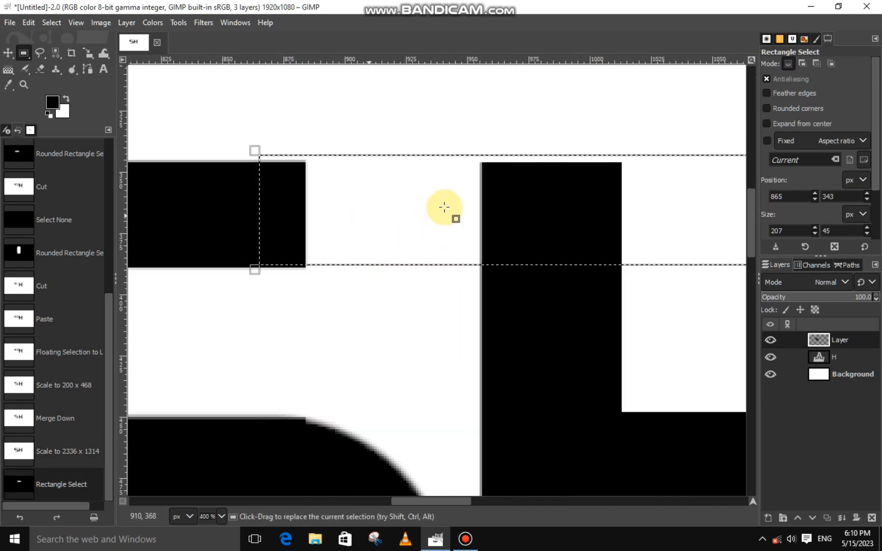
drag(498, 161, 498, 173)
drag(476, 258, 476, 257)
Fill the bar selection with the black foreground colour and clear the selection.
right_click(443, 222)
mouse_move(467, 256)
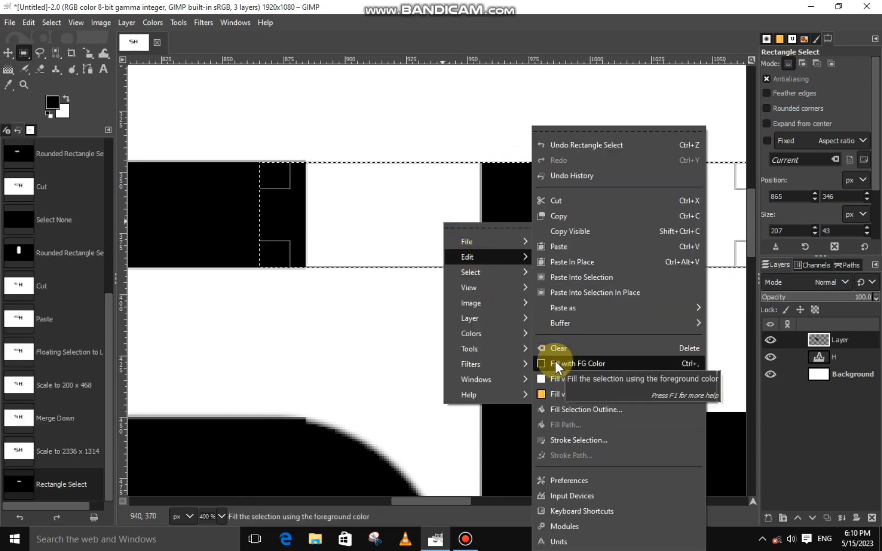
click(555, 364)
click(555, 361)
scroll(554, 361, down, 3)
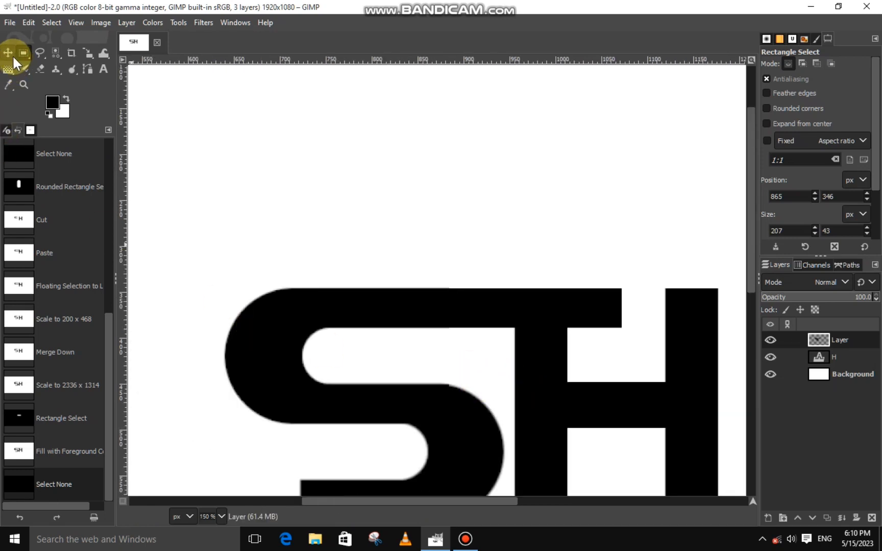
Cut a rectangle about 83 × 96 px out of the bar where it crosses the H's left stem, and clear the selection.
drag(505, 270, 580, 356)
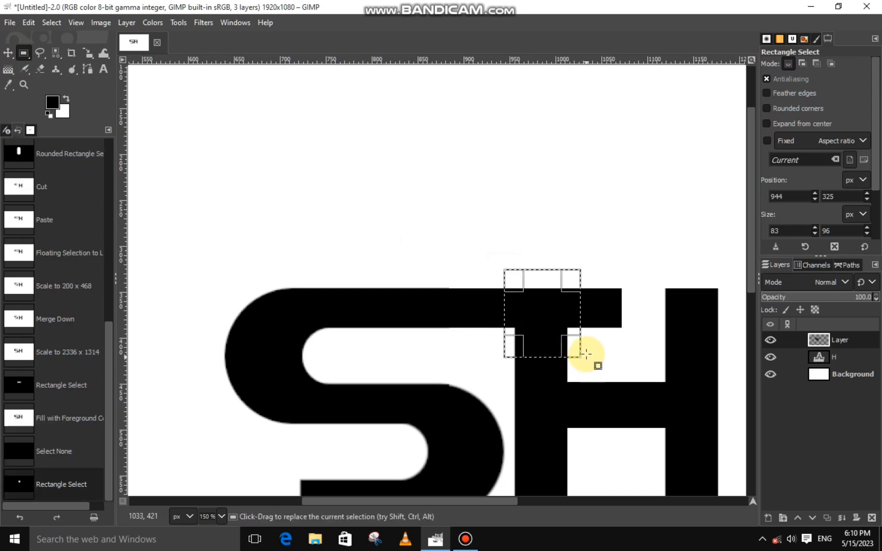
key(ctrl+x)
key(ctrl+shift+a)
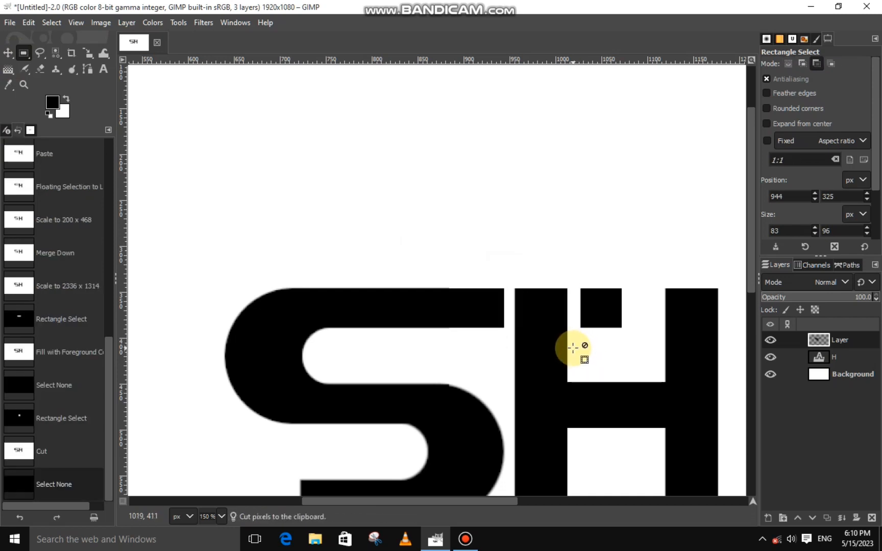
Undo the cut in the bar, cut the selected rectangle from the H layer's left stem instead, and clear the selection.
key(ctrl+z)
key(ctrl+z)
click(818, 357)
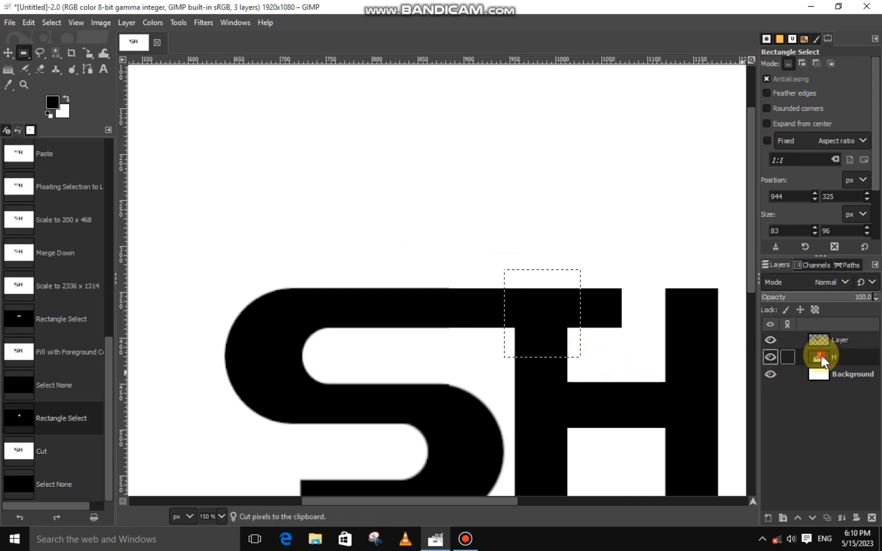
right_click(554, 334)
mouse_move(600, 371)
click(666, 200)
key(ctrl+shift+a)
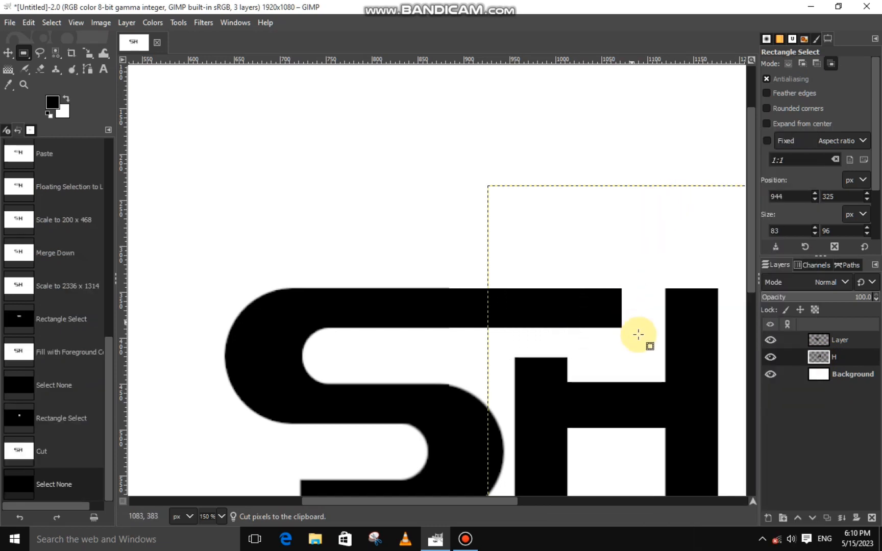
On the S layer, draw a selection about 176 × 43 px over the lower arm's end, extending to the S's outer left edge.
drag(751, 271, 751, 333)
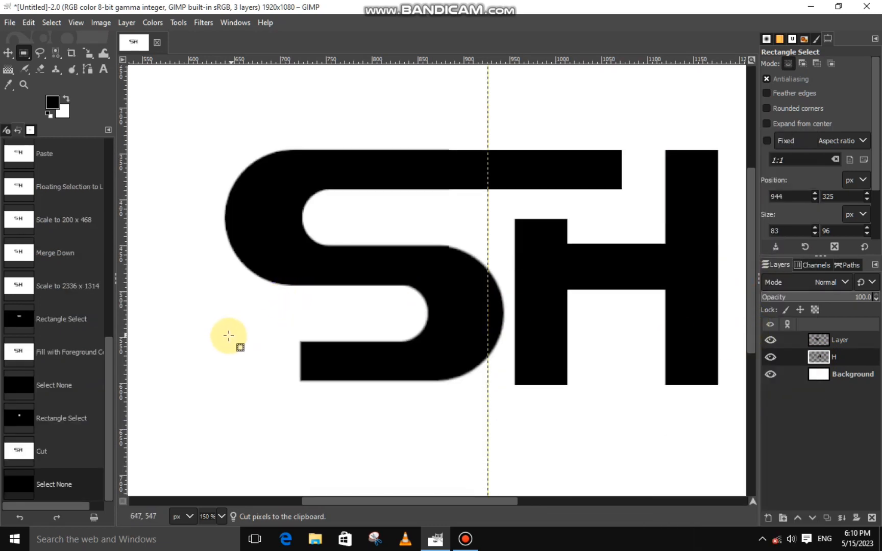
click(817, 339)
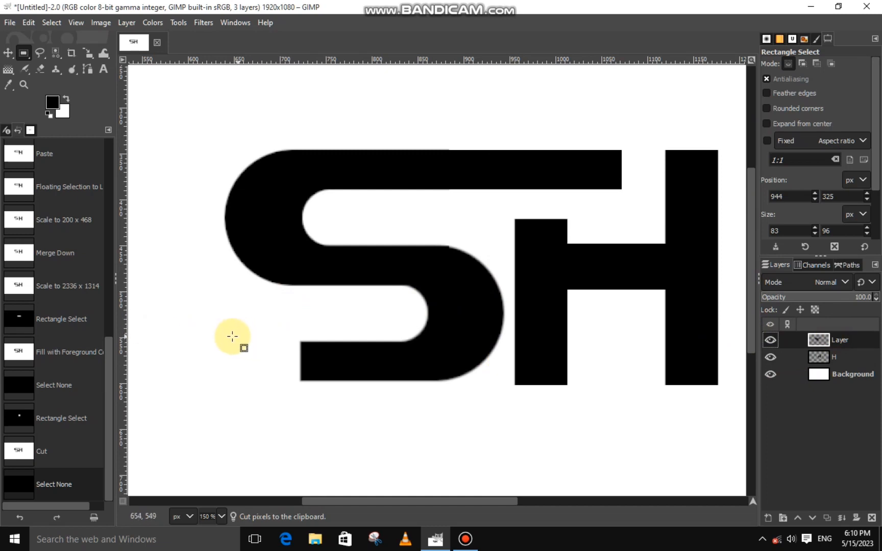
drag(235, 339, 314, 380)
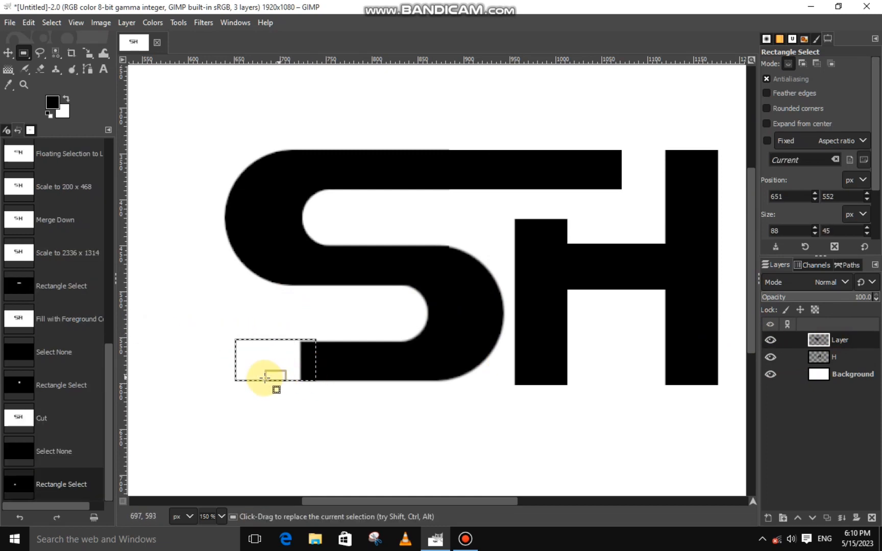
scroll(263, 377, up, 2)
drag(289, 313, 290, 317)
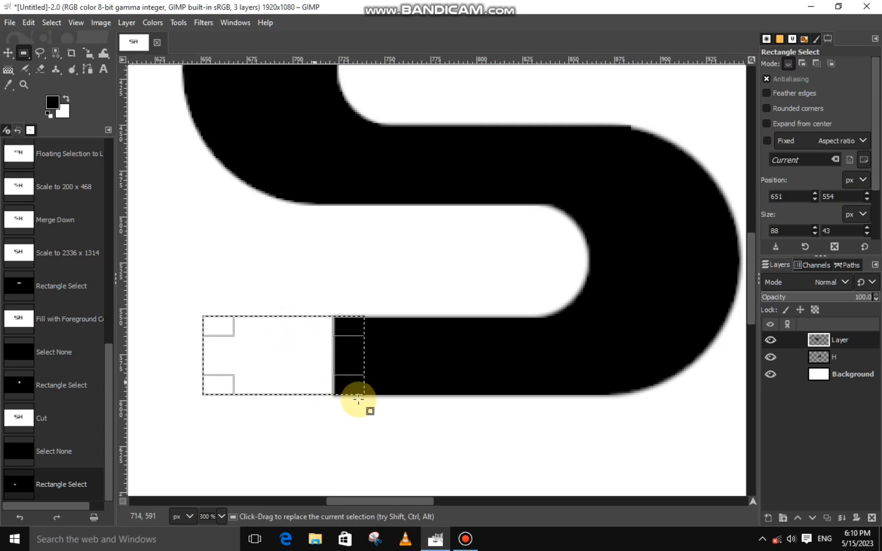
drag(241, 362, 206, 358)
scroll(204, 359, down, 2)
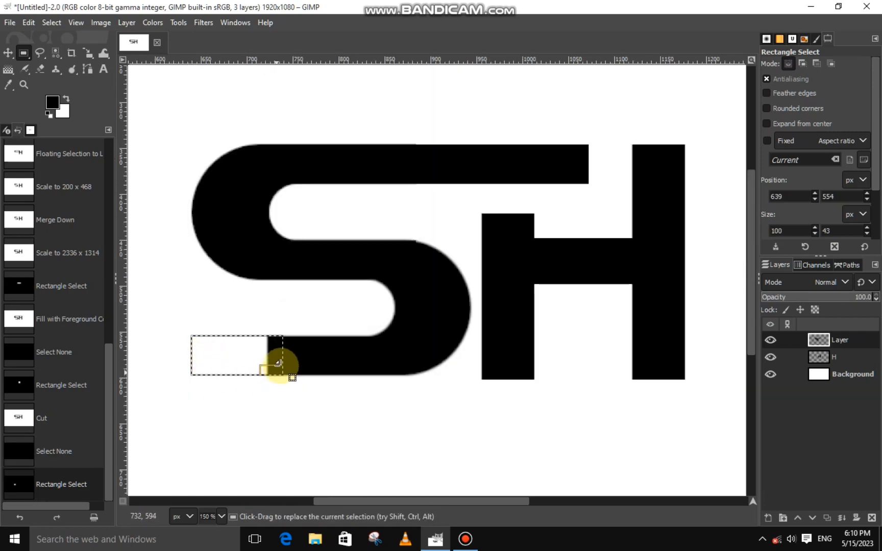
drag(278, 363, 351, 359)
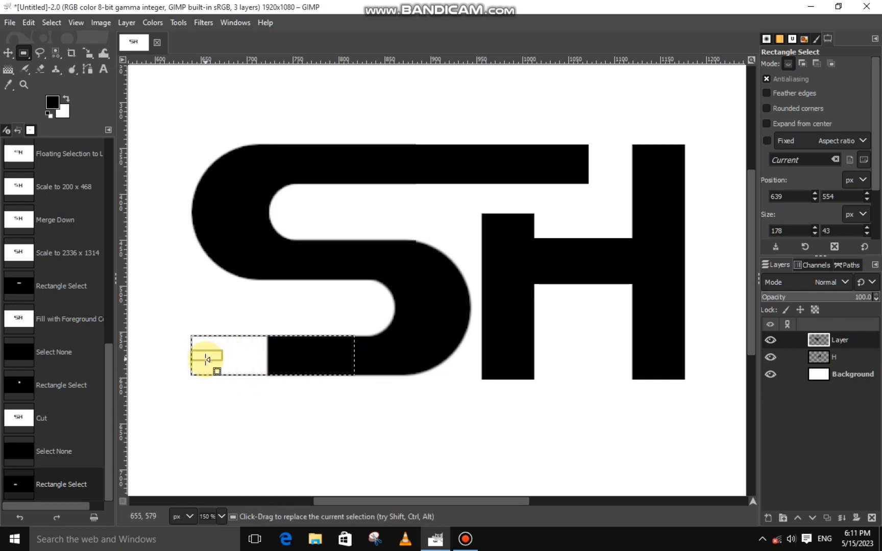
drag(205, 357, 208, 358)
Fill the lower arm selection with the black foreground colour and clear the selection.
right_click(236, 360)
mouse_move(285, 388)
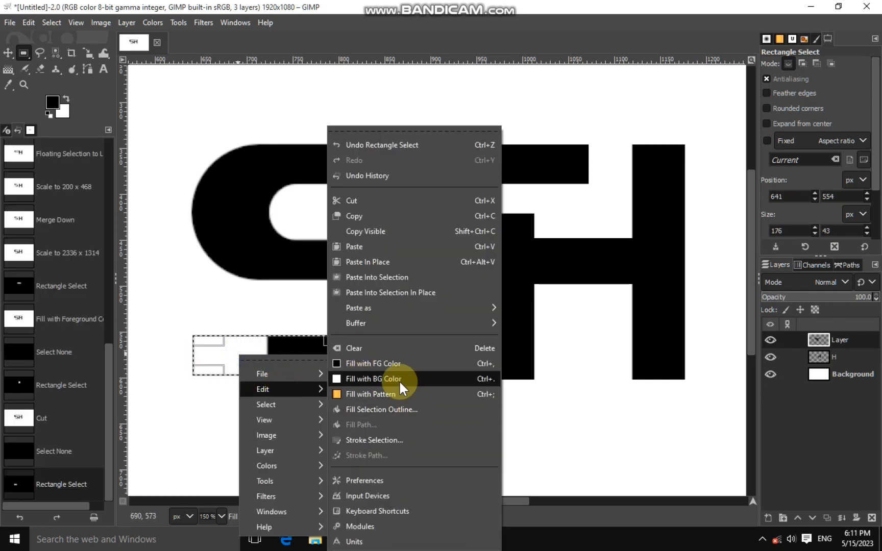
click(393, 367)
click(390, 375)
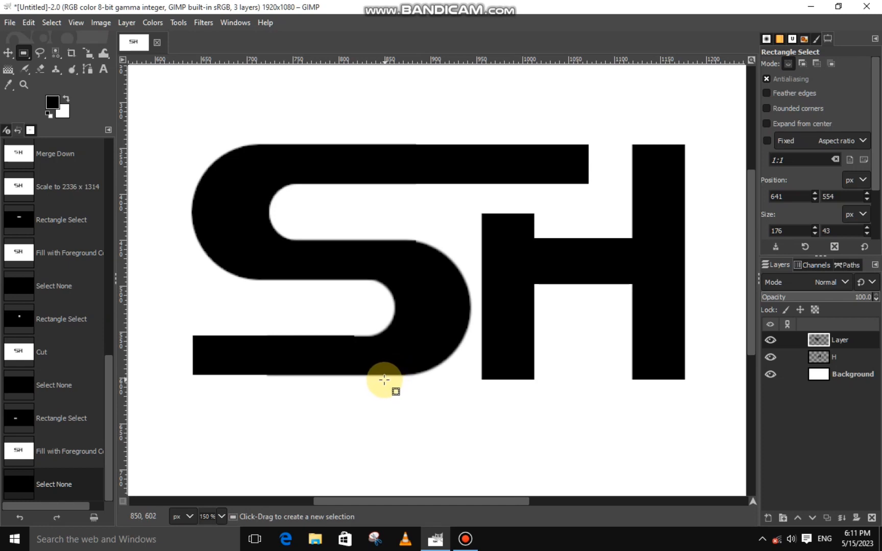
scroll(383, 380, down, 1)
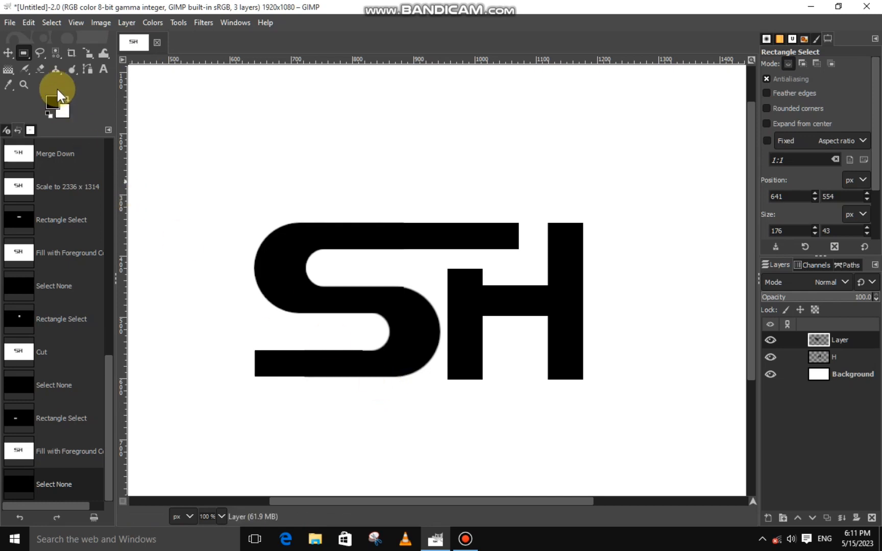
Extend the S's upper arm toward the H's right stem by filling a selection about 44 × 43 px with black, and clear the selection.
scroll(543, 239, up, 2)
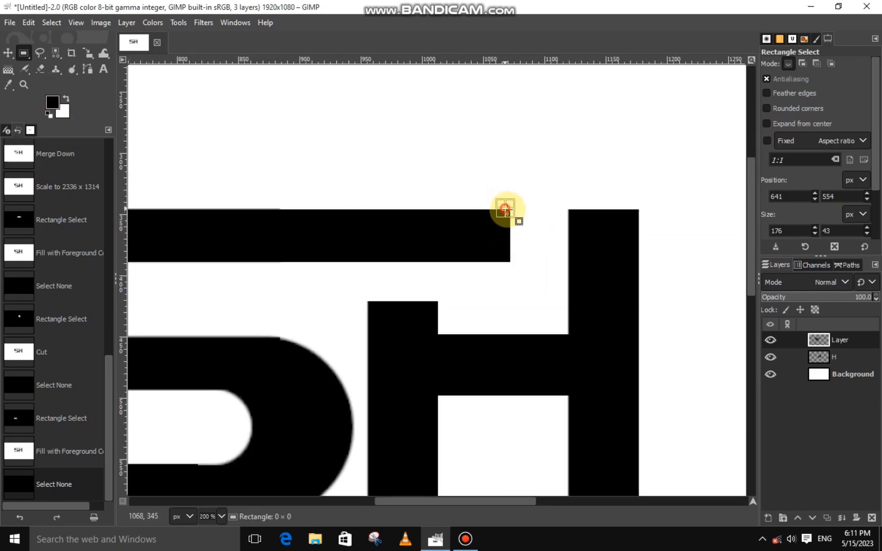
drag(504, 208, 518, 254)
scroll(556, 257, up, 2)
drag(512, 166, 513, 169)
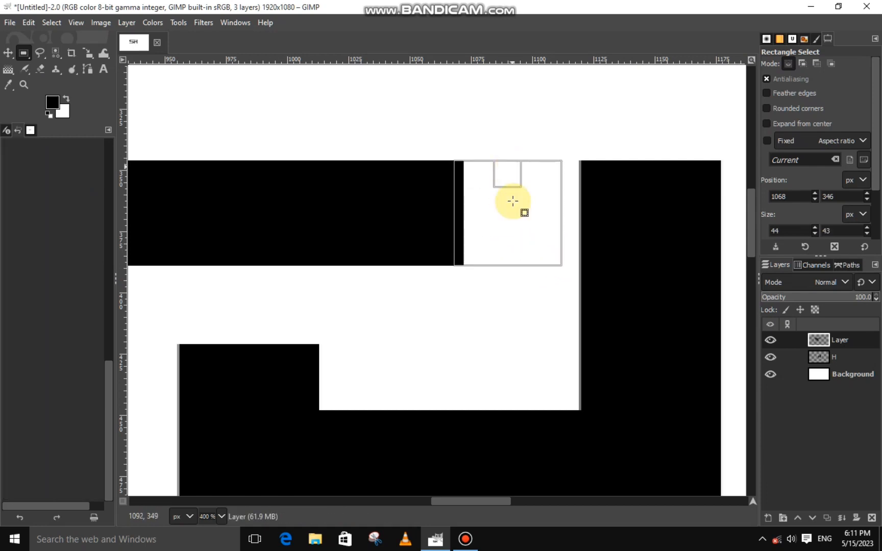
right_click(513, 209)
mouse_move(536, 252)
click(625, 360)
key(ctrl+shift+a)
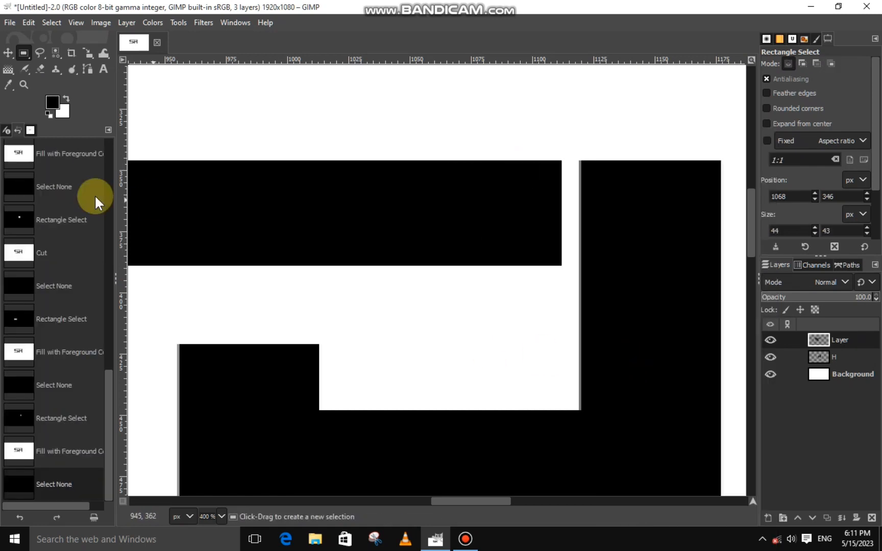
Cut the end of the S's upper arm at a slant with a Free Select polygon beside the H's right stem, and clear the selection.
click(40, 52)
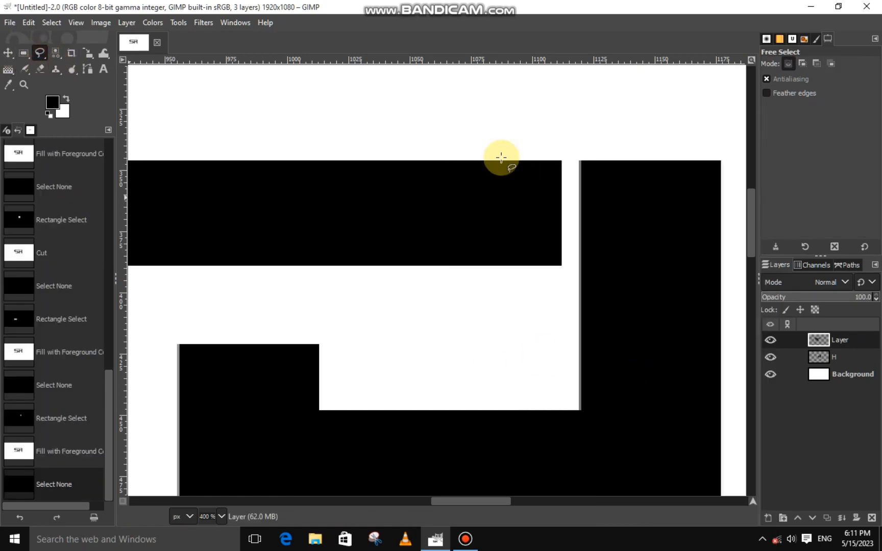
click(549, 151)
click(496, 301)
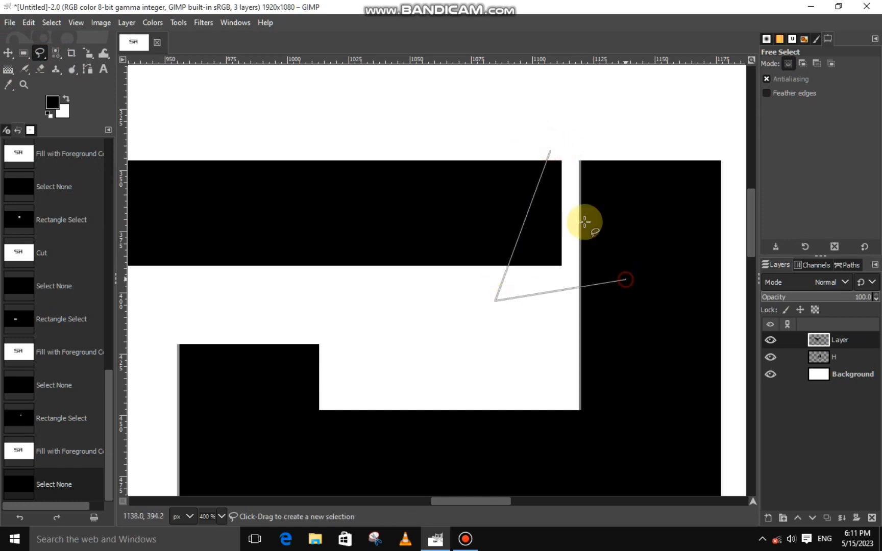
click(625, 279)
click(551, 151)
key(Return)
right_click(570, 221)
mouse_move(656, 244)
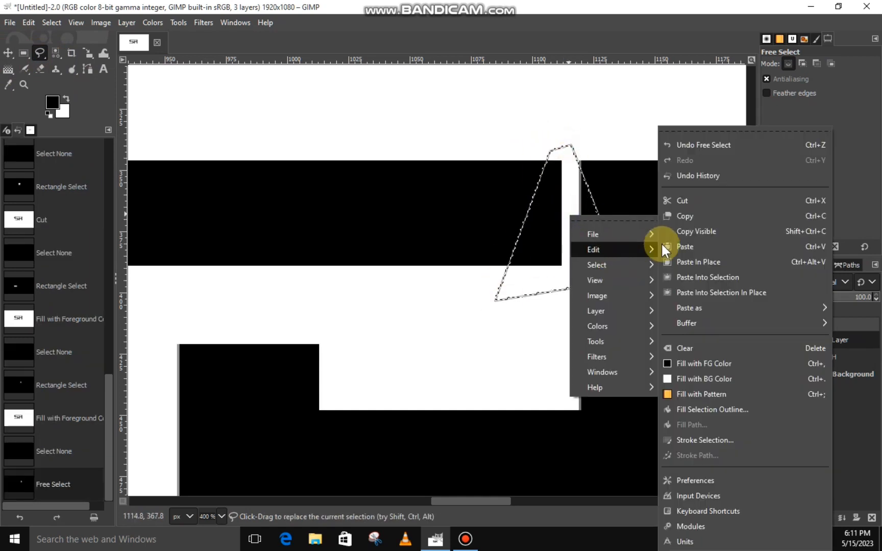
click(684, 202)
key(ctrl+shift+a)
scroll(521, 282, down, 5)
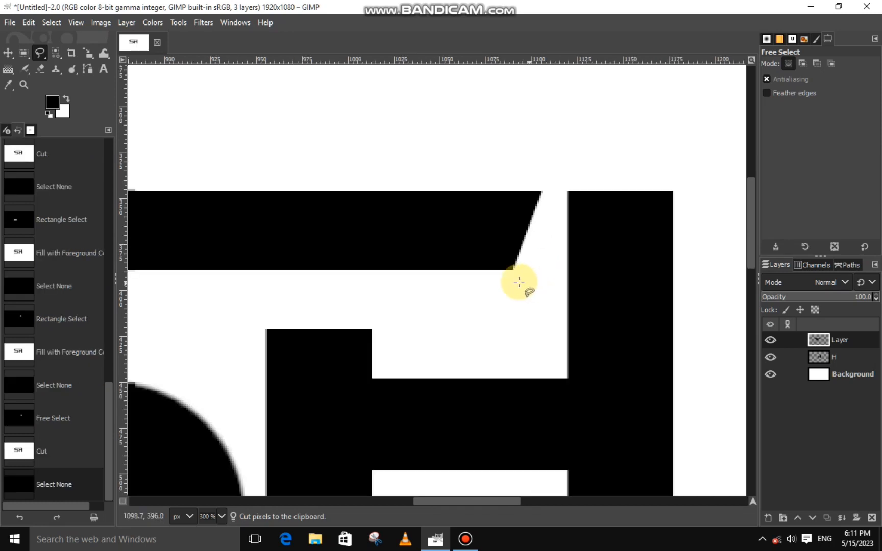
scroll(240, 309, down, 1)
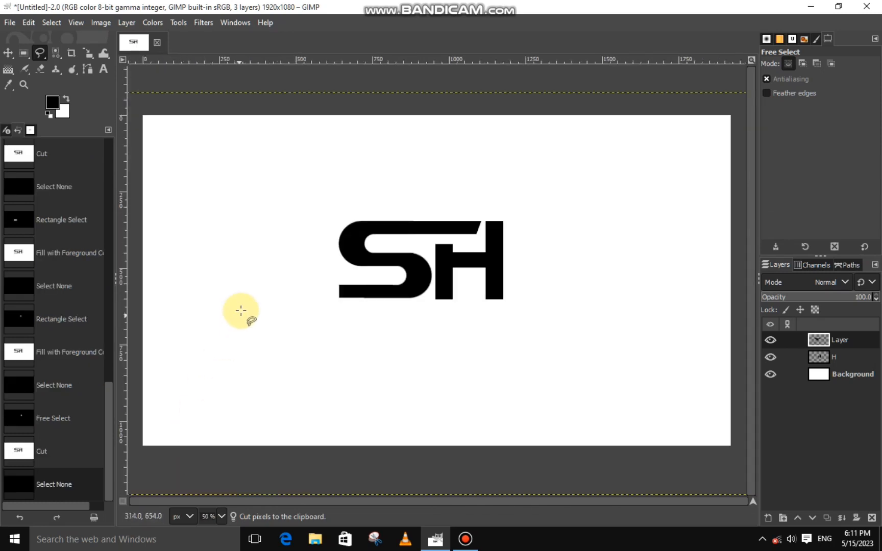
Cut a triangular Free Select area off the S's lower arm tip to give it a slanted end, and clear the selection.
scroll(406, 292, up, 4)
click(395, 254)
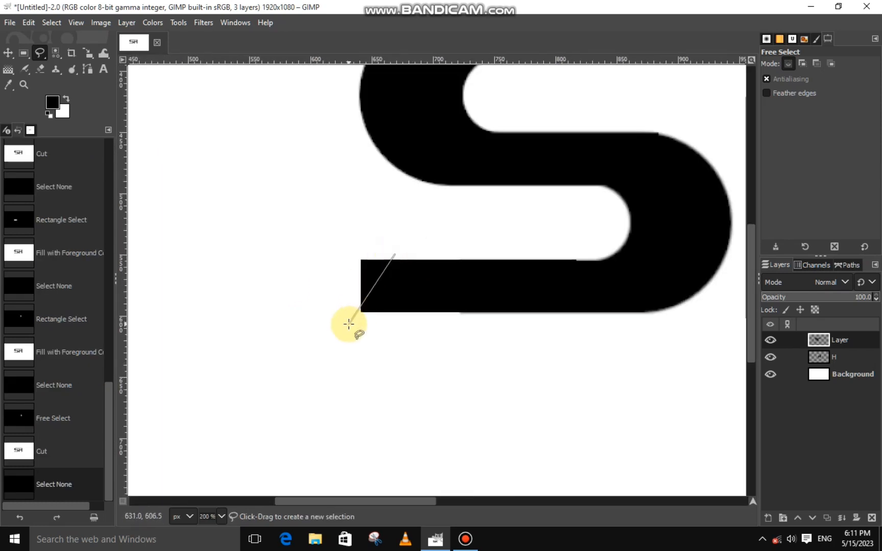
click(349, 331)
click(352, 240)
click(394, 255)
key(Return)
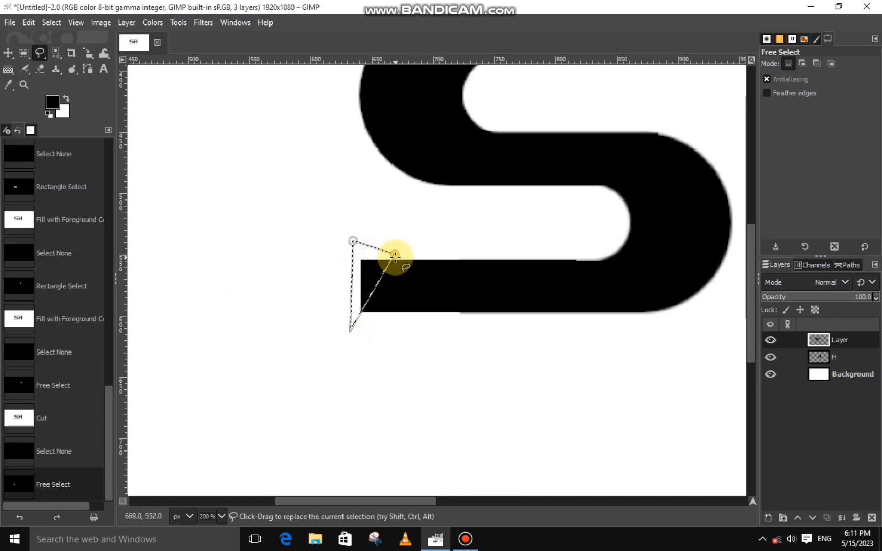
key(ctrl+x)
key(ctrl+shift+a)
scroll(372, 354, down, 2)
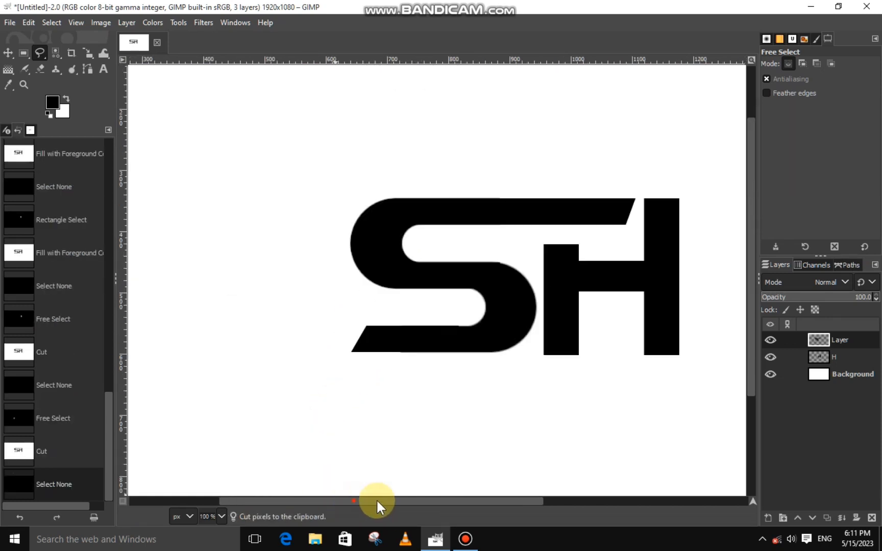
Cut a narrow slanted strip through the S's upper arm above the H's left stem with Free Select, and clear the selection.
scroll(381, 500, down, 3)
scroll(386, 499, down, 2)
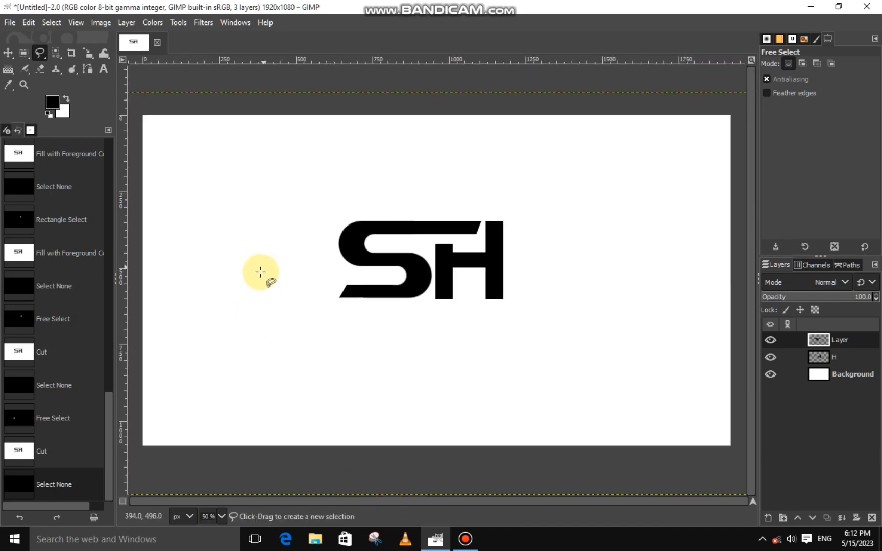
scroll(437, 232, up, 3)
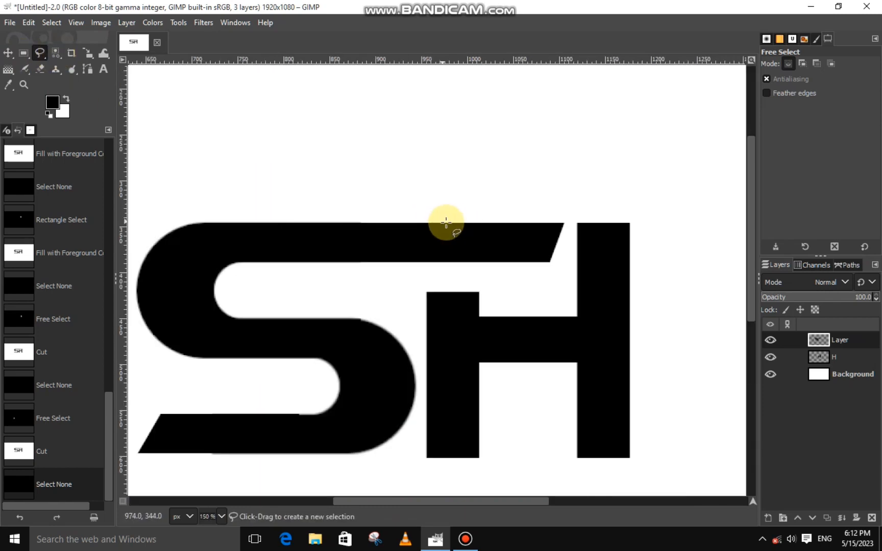
click(483, 210)
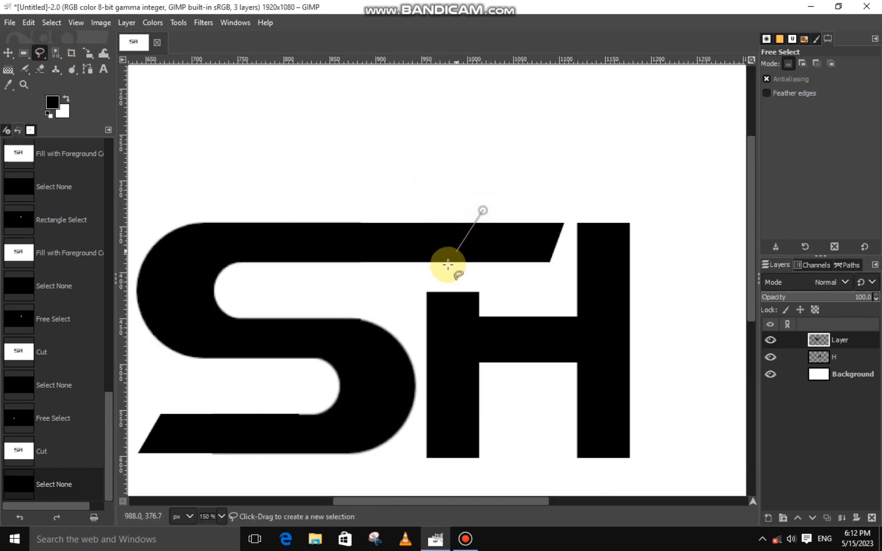
click(458, 274)
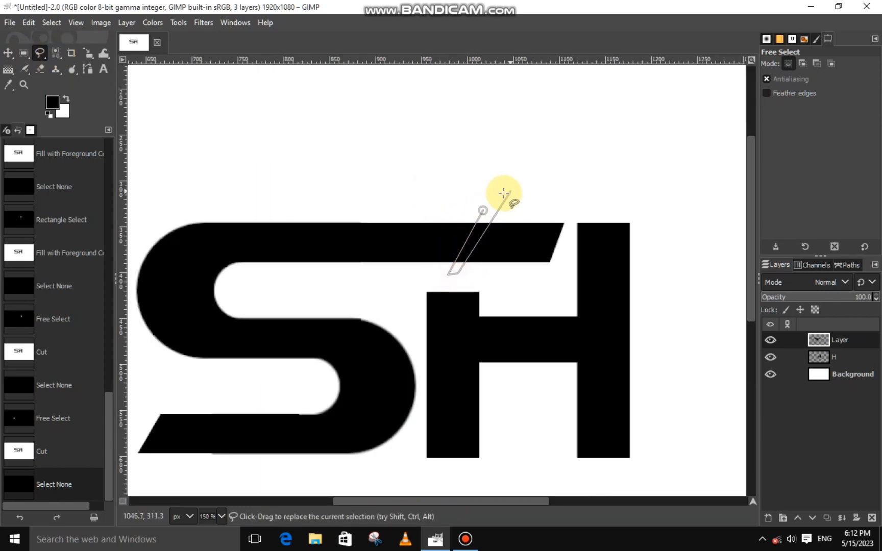
double_click(491, 210)
right_click(491, 251)
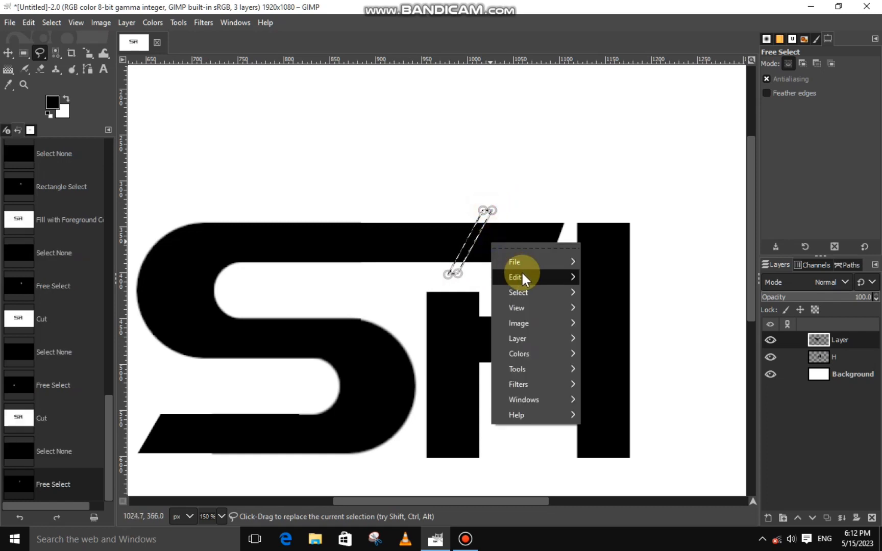
mouse_move(521, 274)
click(601, 198)
key(ctrl+shift+a)
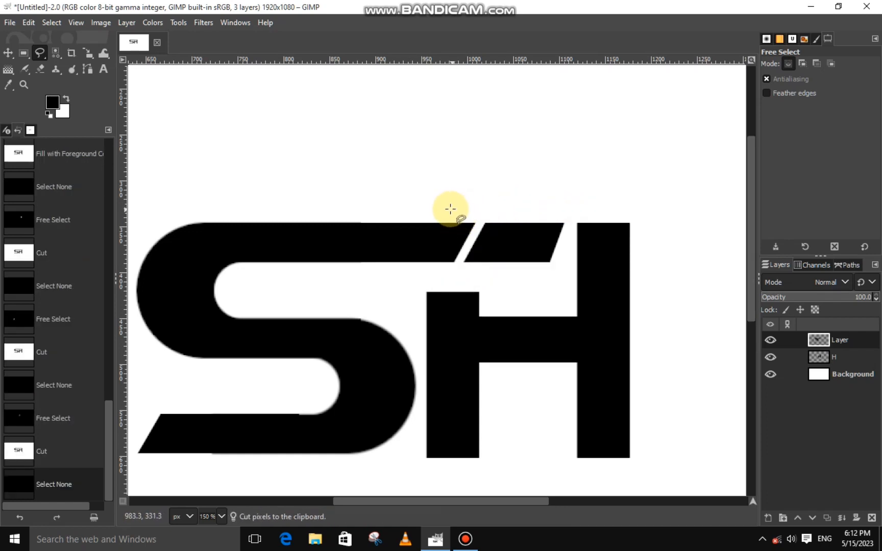
Cut a second narrow slanted strip through the S's upper arm, parallel to and left of the first gap, and clear the selection.
click(450, 208)
click(458, 213)
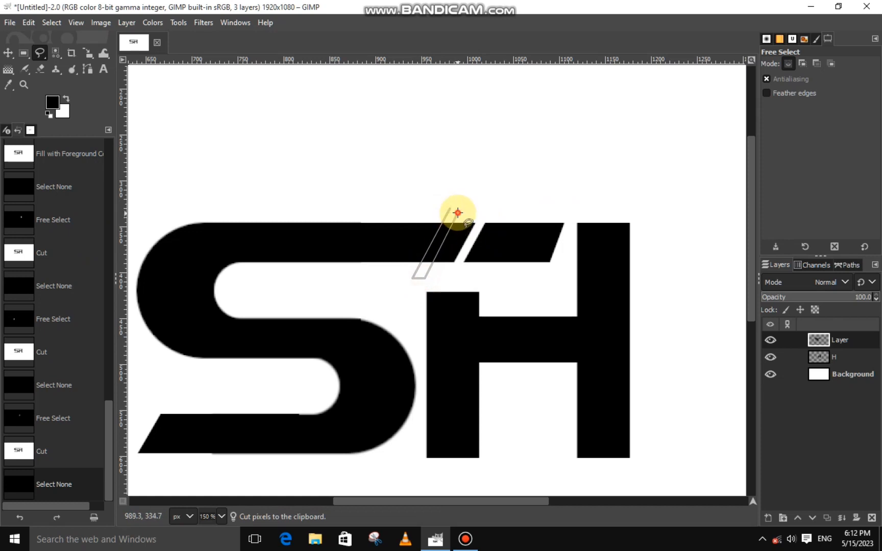
click(451, 208)
drag(425, 279, 422, 278)
click(453, 216)
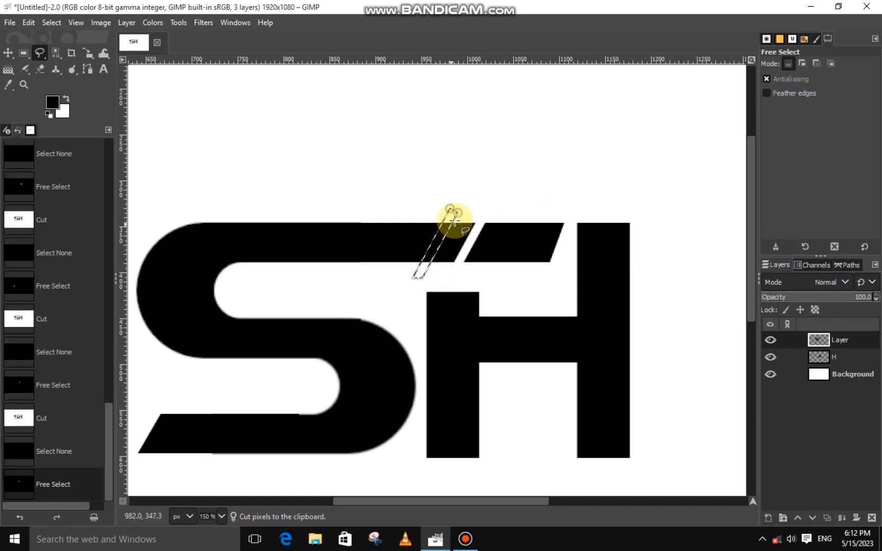
key(ctrl+z)
key(ctrl+y)
key(ctrl+x)
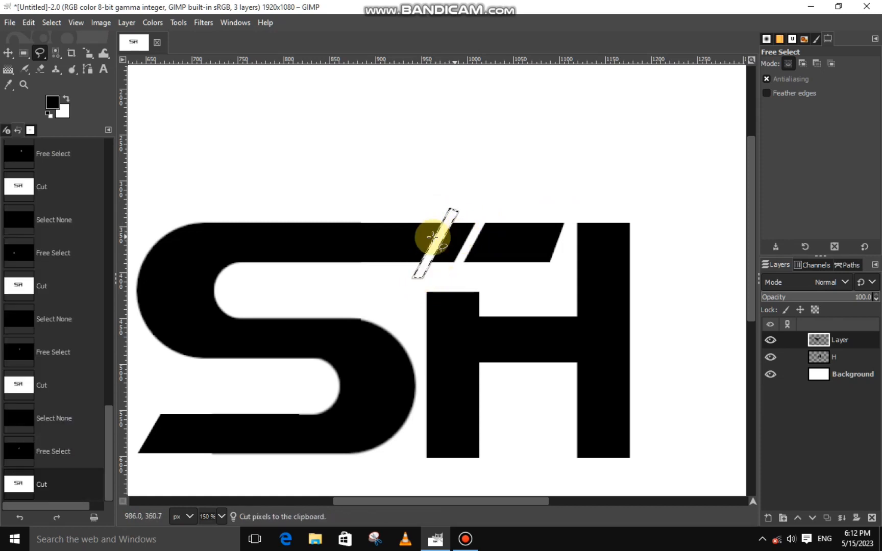
key(ctrl+shift+a)
Cut a third narrow slanted strip through the S's upper arm, parallel to the existing gaps, with Free Select, and clear the selection.
click(409, 209)
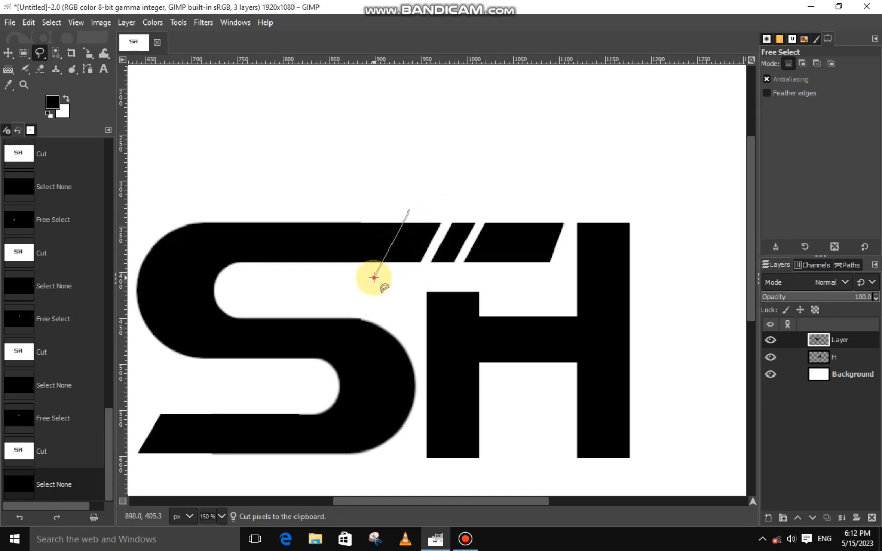
click(380, 278)
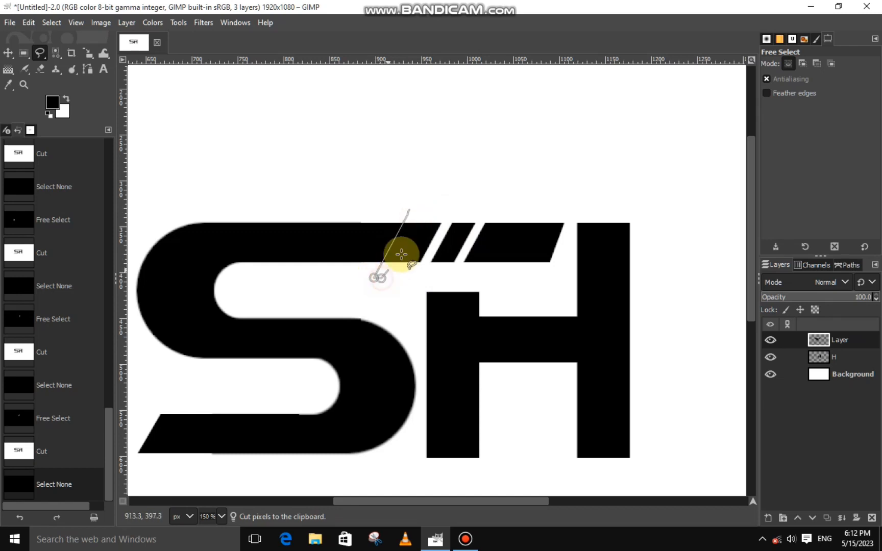
click(409, 210)
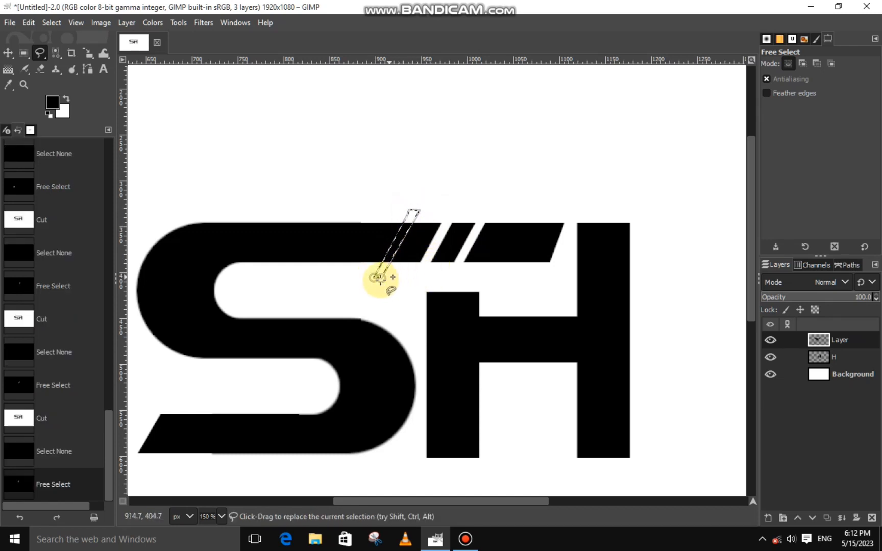
drag(380, 279, 380, 276)
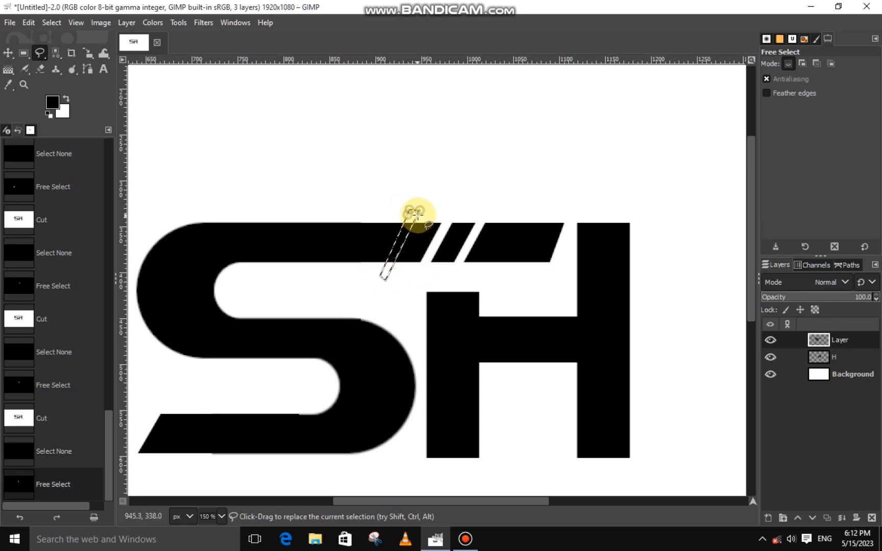
mouse_move(419, 210)
mouse_down()
mouse_move(408, 206)
mouse_move(411, 213)
mouse_up()
click(423, 277)
key(ctrl+x)
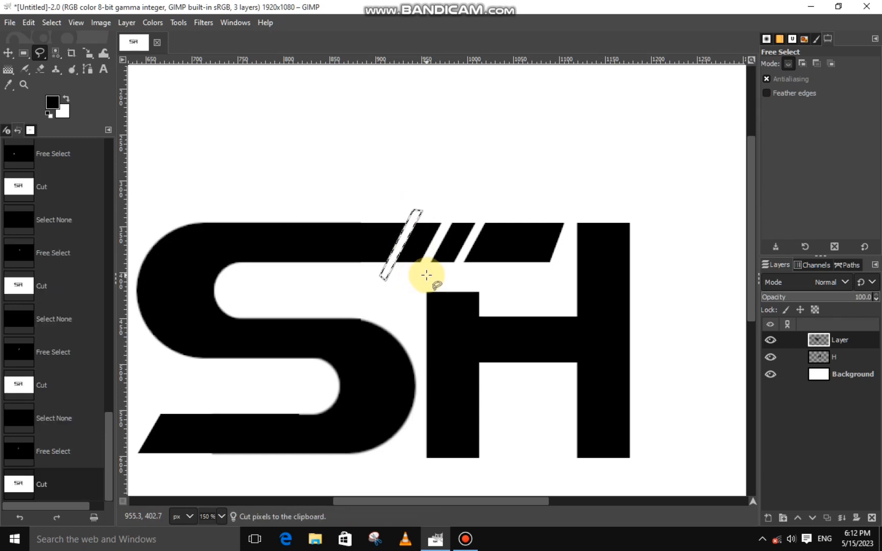
key(ctrl+shift+a)
Add the caption "S H LOGO DESIGN" in Ebrima Bold below the monogram and raise its font size to 63 px.
scroll(485, 277, down, 3)
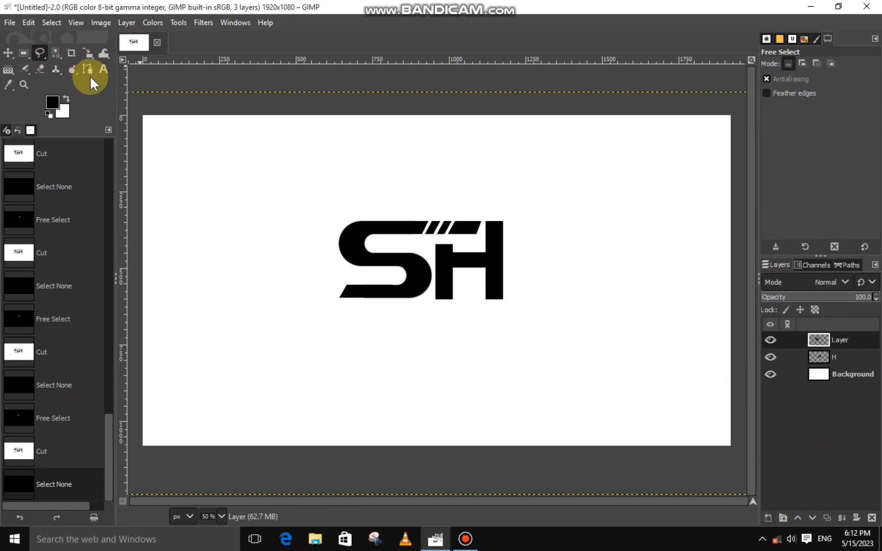
click(103, 69)
drag(307, 313, 567, 371)
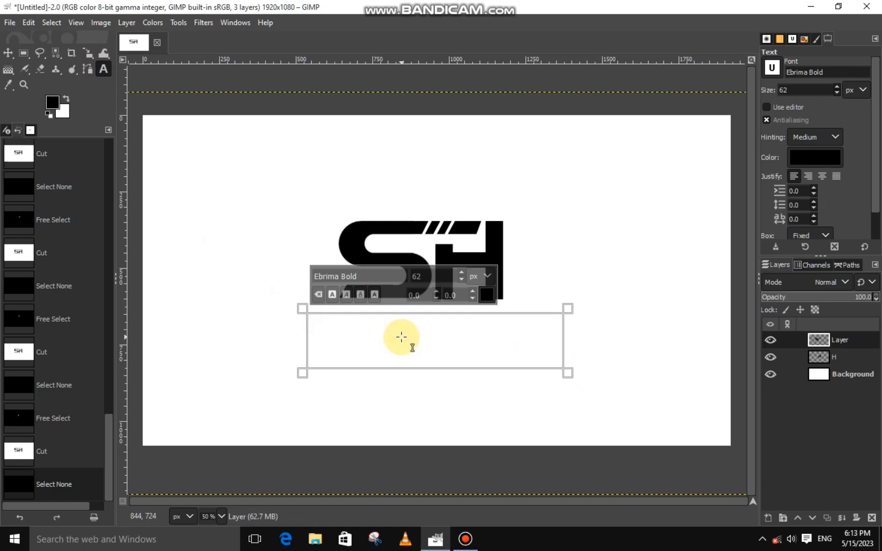
text(S H LOGO)
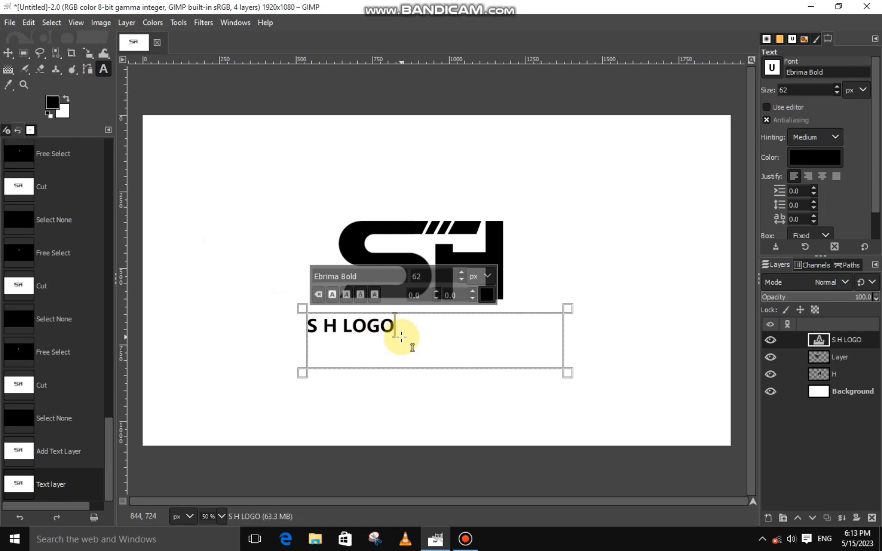
text( DESI)
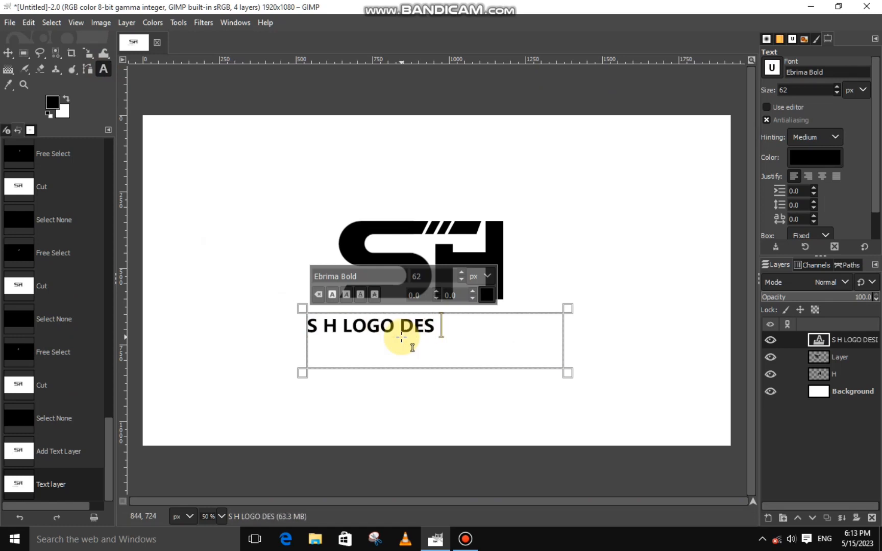
text(GN)
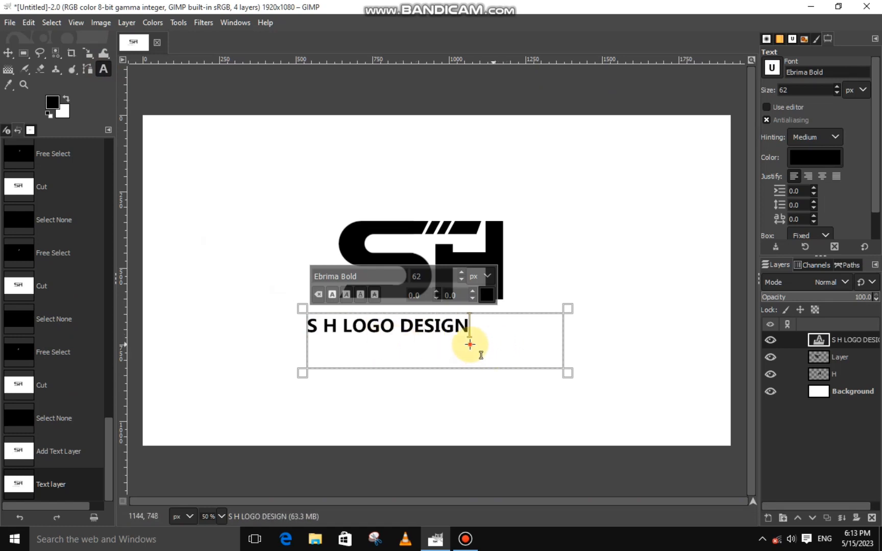
drag(468, 344, 301, 354)
click(462, 274)
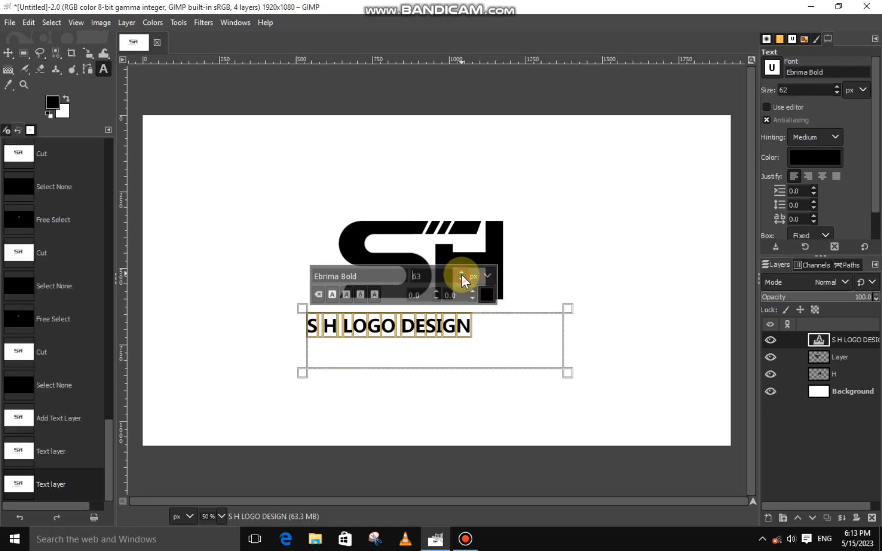
Scale the caption layer to about 985 × 214 px and place it centred under the monogram.
click(88, 53)
click(329, 291)
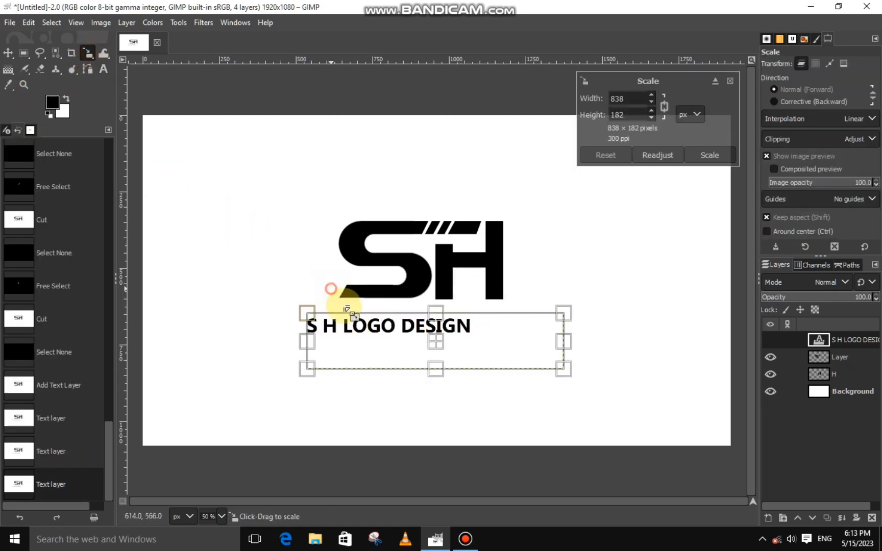
drag(435, 345, 471, 343)
drag(397, 374, 360, 412)
drag(445, 344, 475, 339)
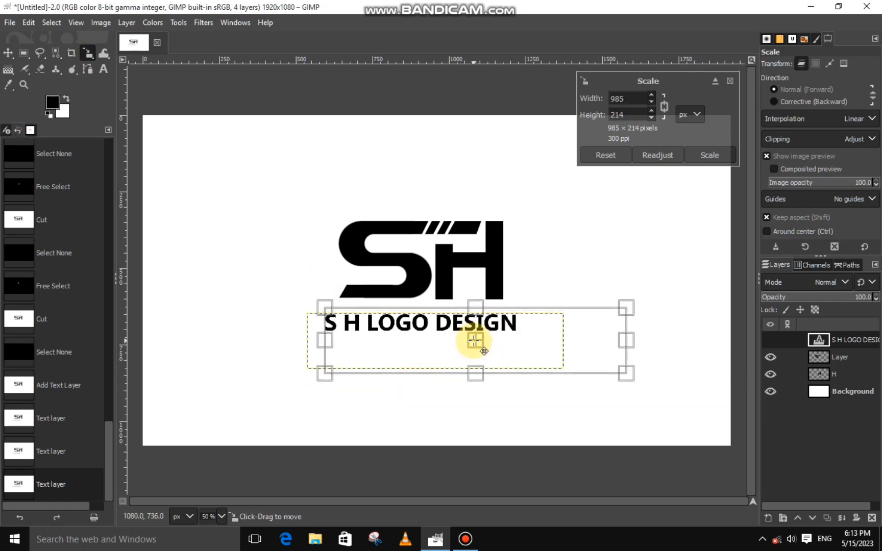
click(703, 156)
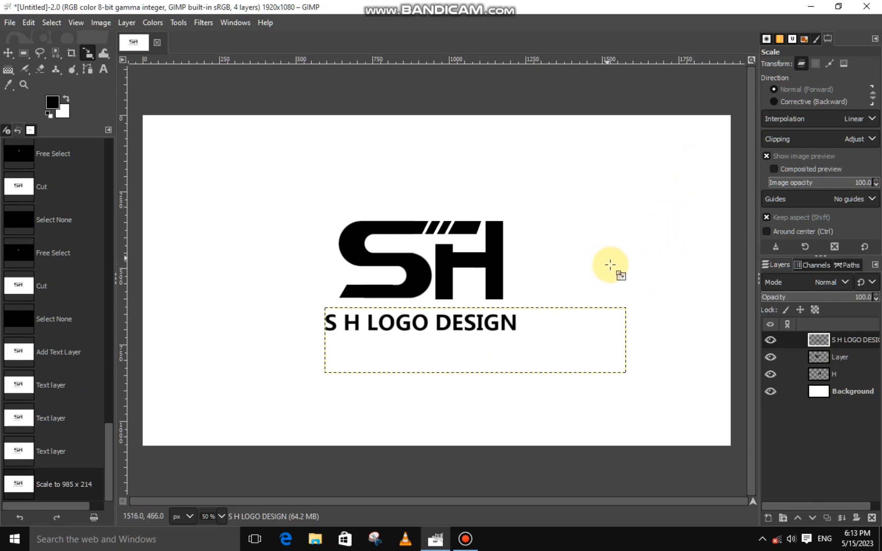
click(770, 340)
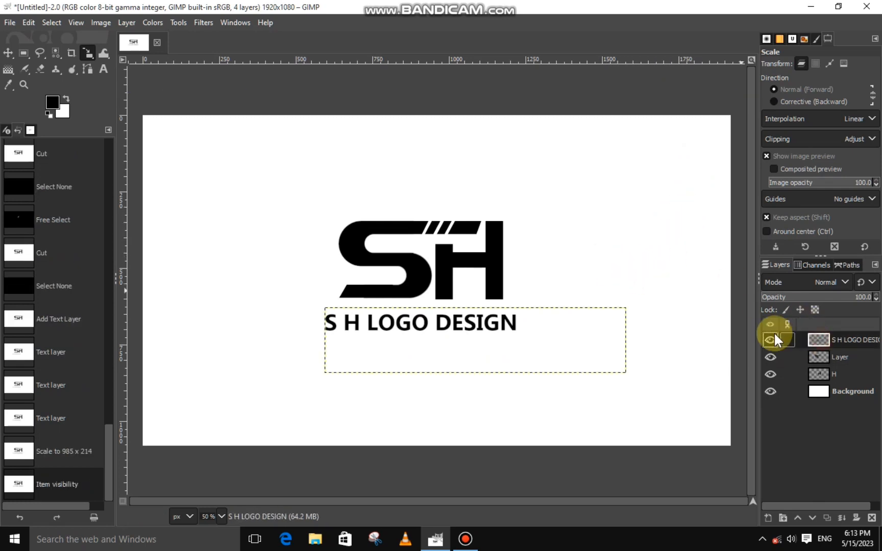
Cut the word DESIGN out of the caption with a rectangular selection and paste it back in place as a separate layer.
click(23, 53)
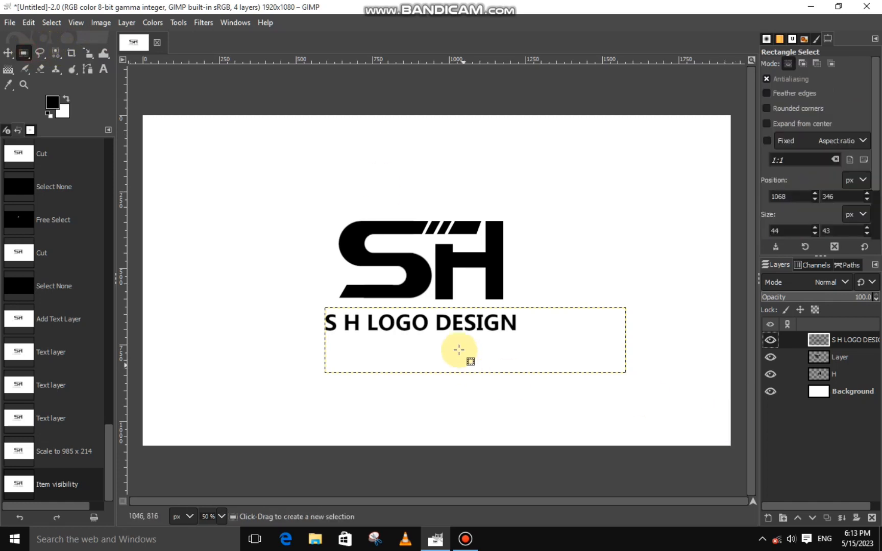
drag(435, 307, 578, 342)
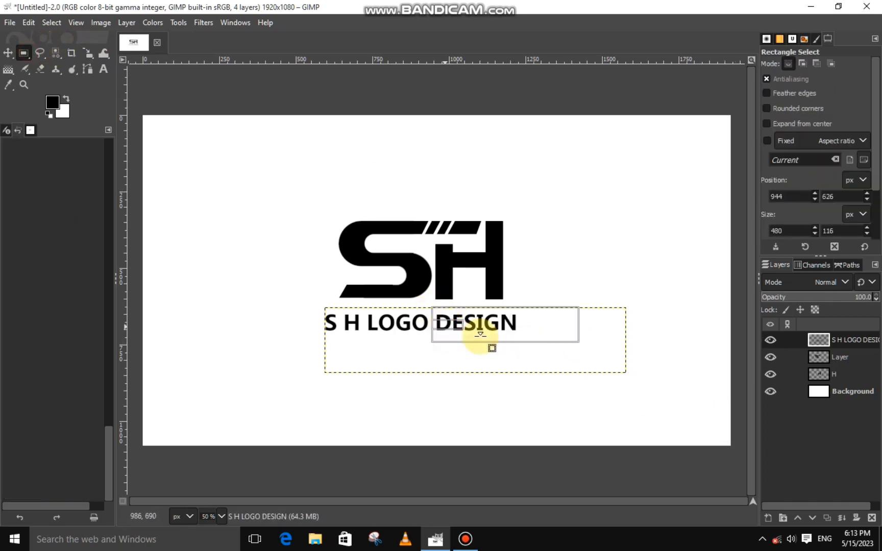
right_click(482, 338)
mouse_move(518, 372)
click(609, 199)
right_click(514, 289)
mouse_move(540, 334)
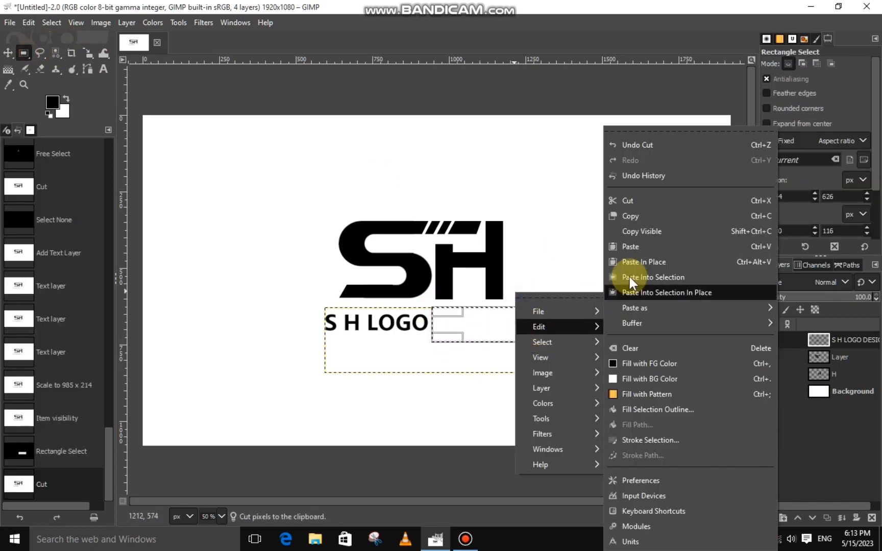
click(628, 292)
click(769, 518)
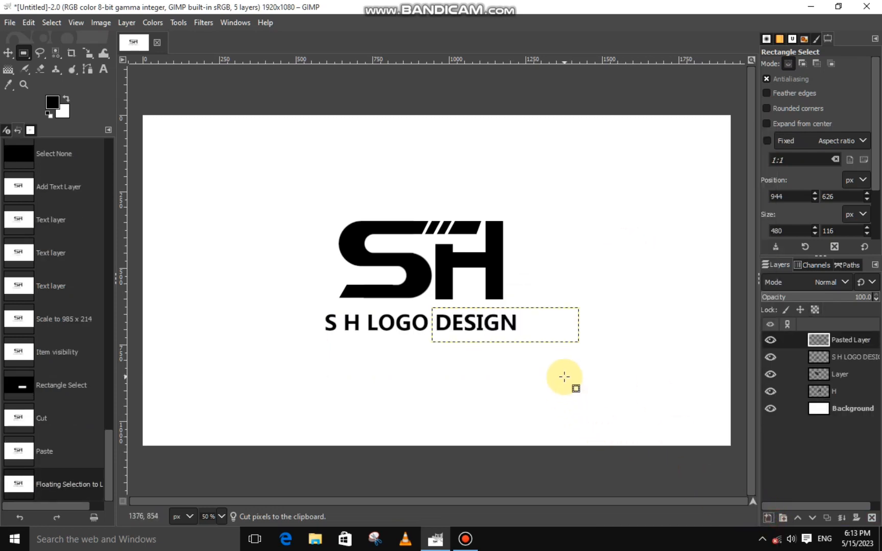
Select the S by colour on its own layer, fill it with amber f1bb00 as the foreground colour, and clear the selection.
click(828, 380)
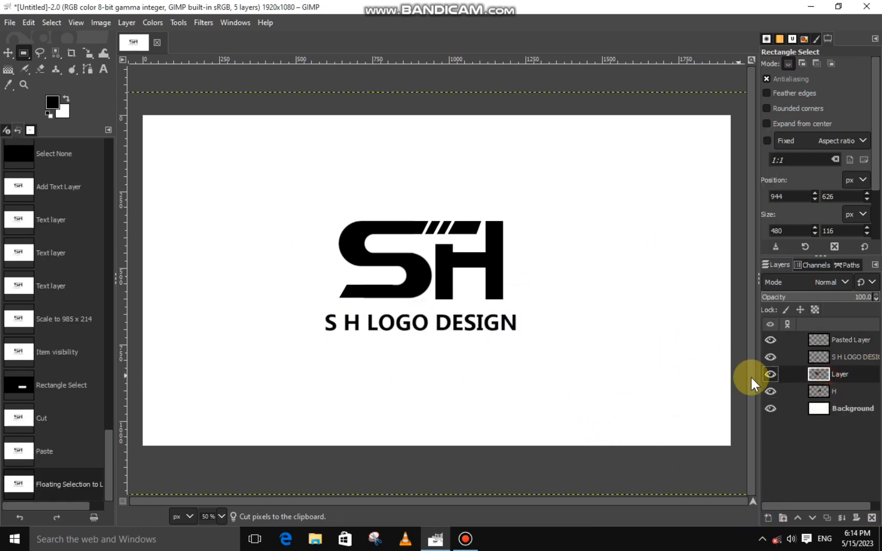
click(766, 373)
click(765, 373)
click(57, 53)
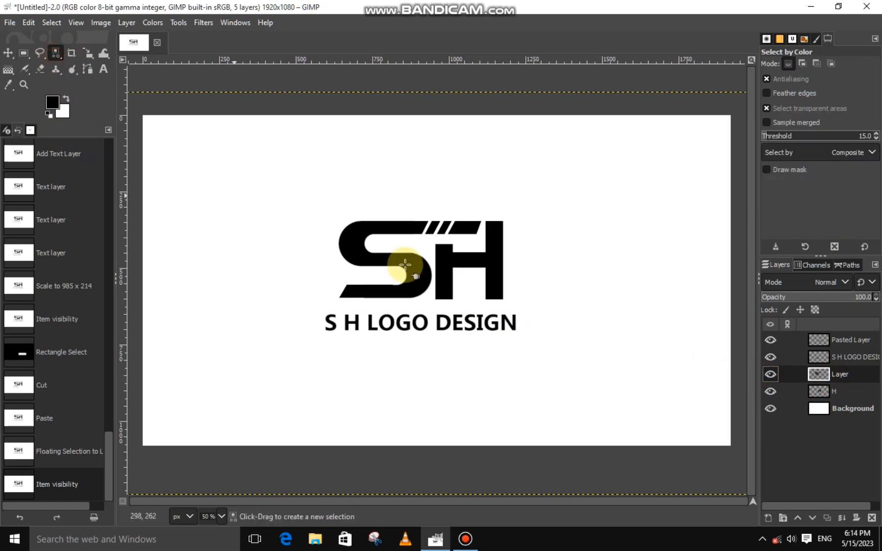
triple_click(355, 249)
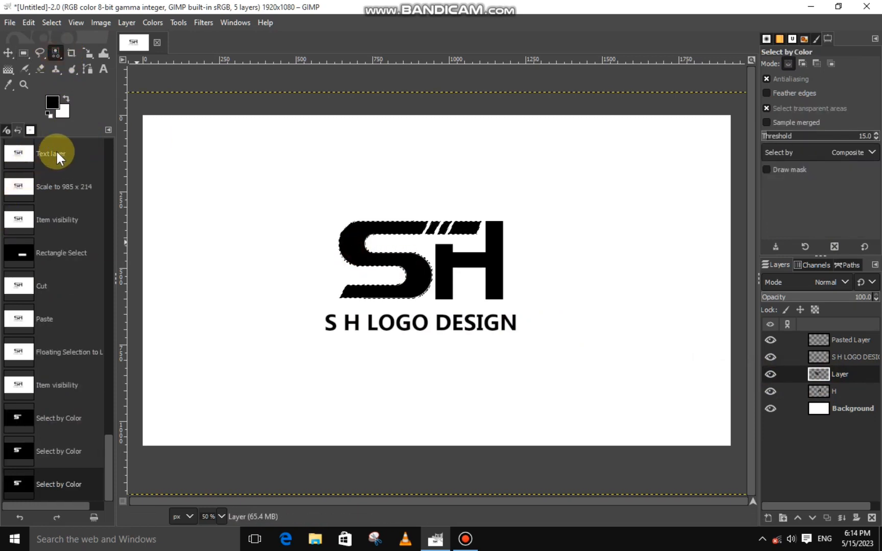
click(54, 101)
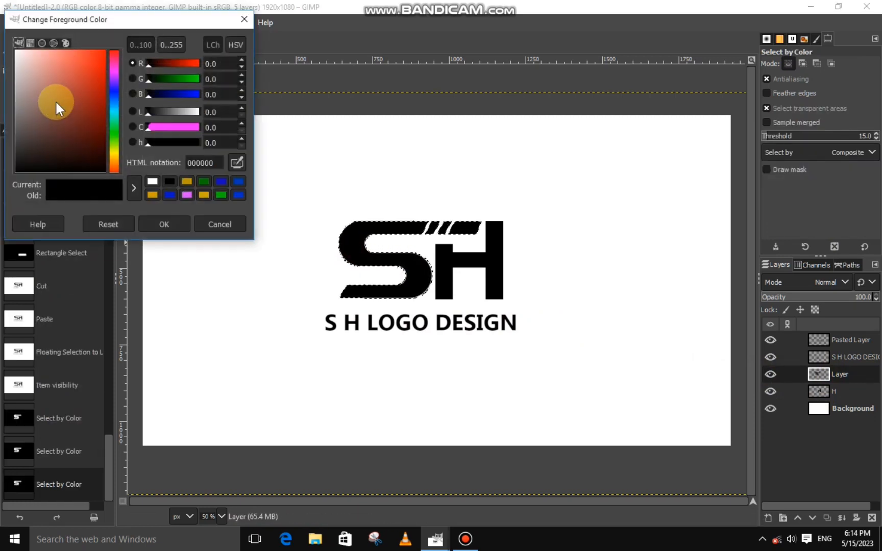
click(114, 157)
drag(91, 99, 112, 54)
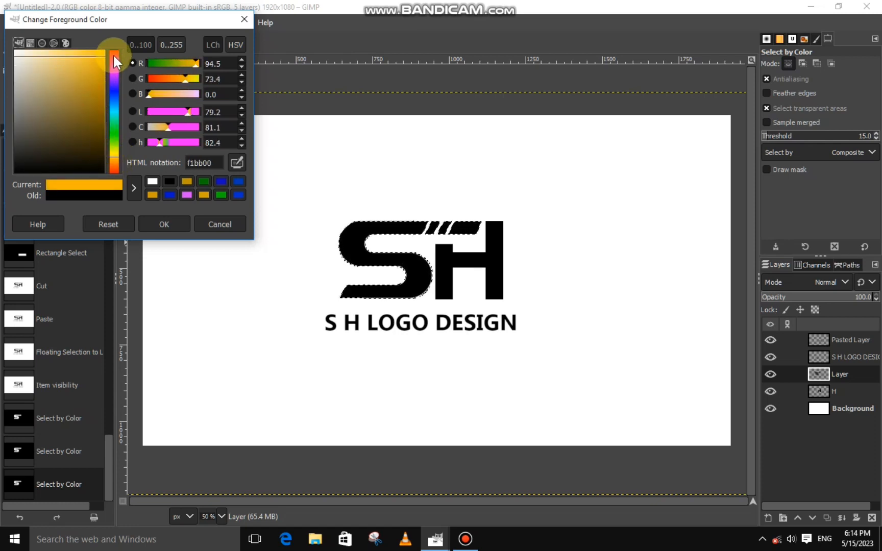
click(158, 222)
right_click(366, 250)
mouse_move(390, 284)
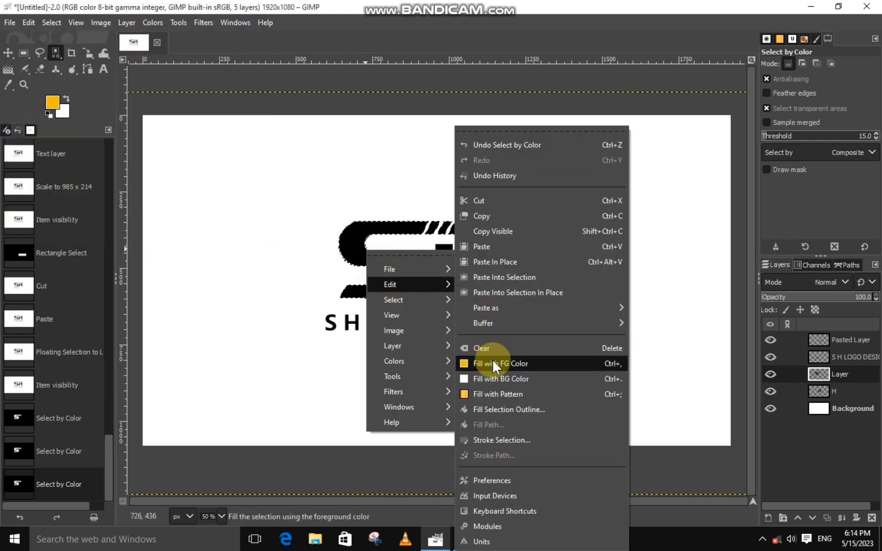
click(492, 360)
key(ctrl+shift+a)
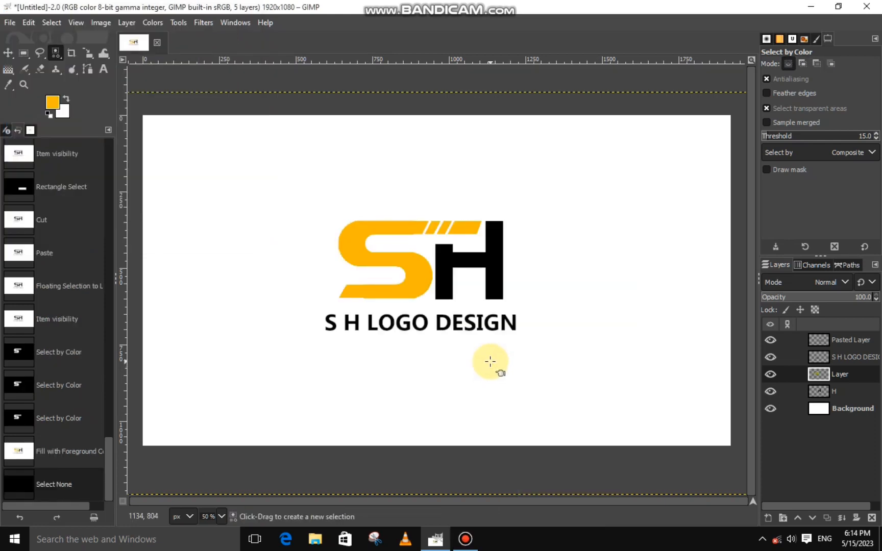
Select the word DESIGN by colour on the pasted layer, fill it with the amber foreground colour, and clear the selection.
click(843, 339)
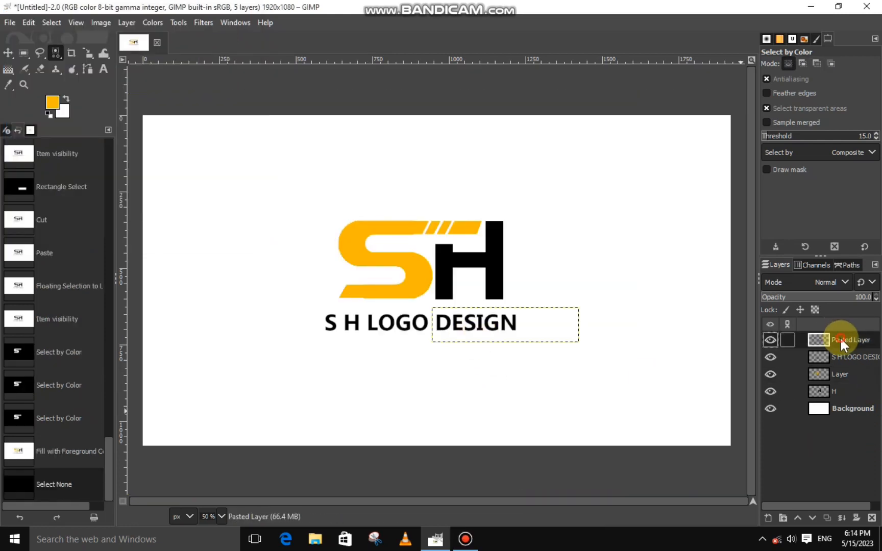
click(472, 330)
right_click(466, 330)
mouse_move(538, 358)
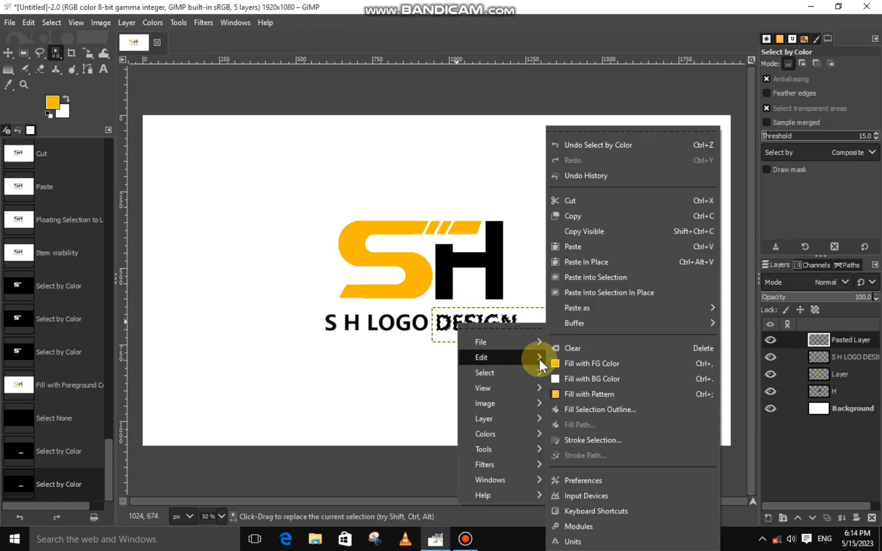
click(590, 363)
key(ctrl+shift+a)
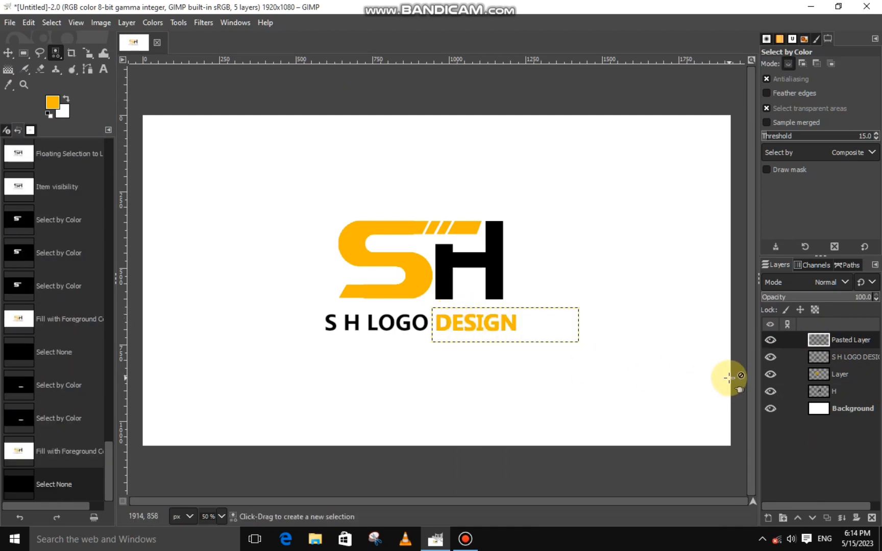
Select the H by colour on its layer and fill it with orange-red f41d00 as the foreground colour.
click(837, 359)
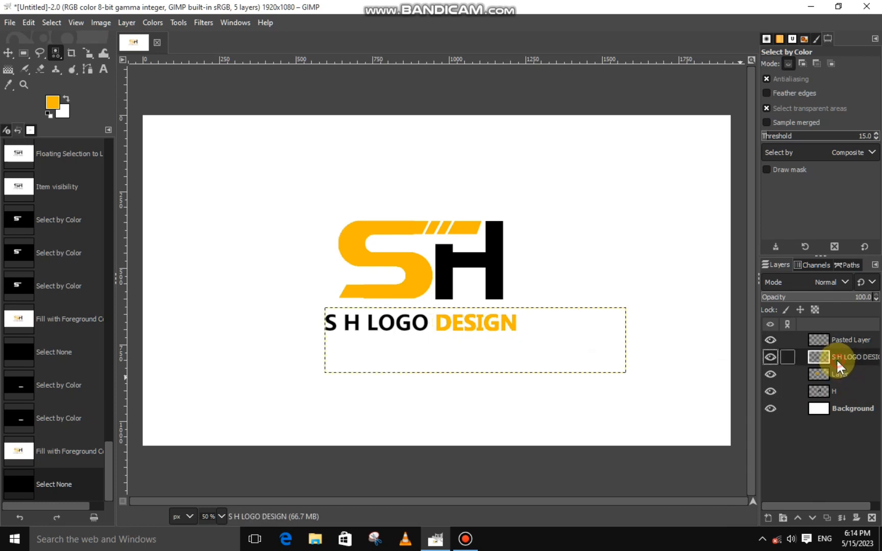
click(843, 391)
click(452, 273)
click(444, 258)
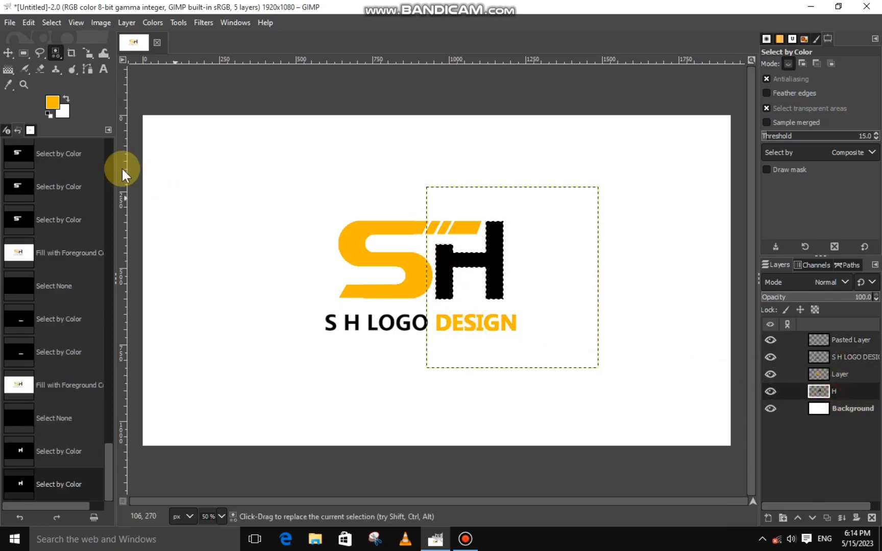
click(52, 102)
click(114, 166)
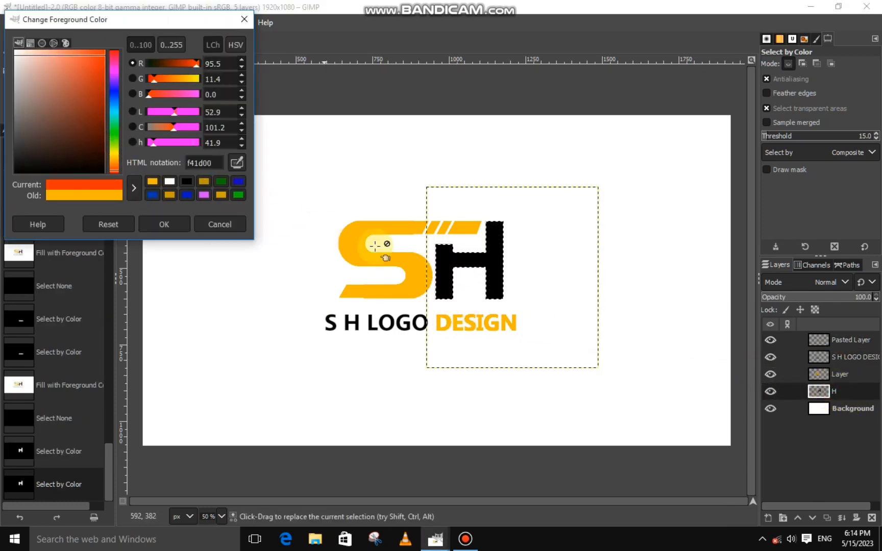
right_click(437, 262)
click(158, 225)
right_click(493, 293)
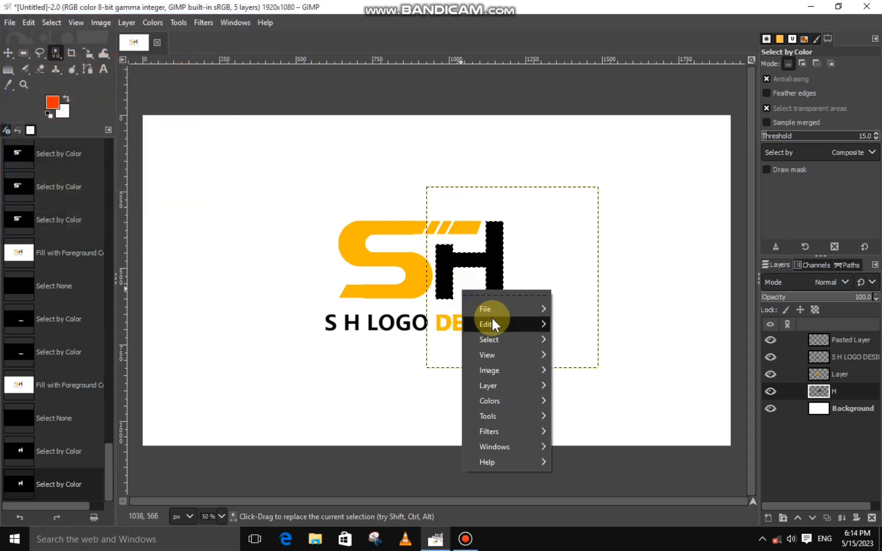
mouse_move(492, 323)
click(591, 363)
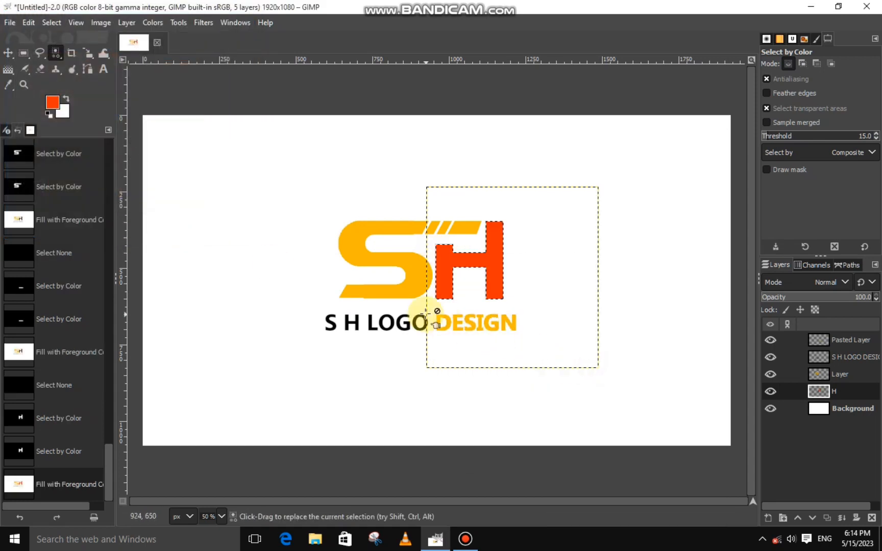
Select the words S H LOGO by colour on the caption layer, fill them with the orange-red foreground colour, and clear the selection.
click(823, 357)
click(331, 327)
right_click(335, 331)
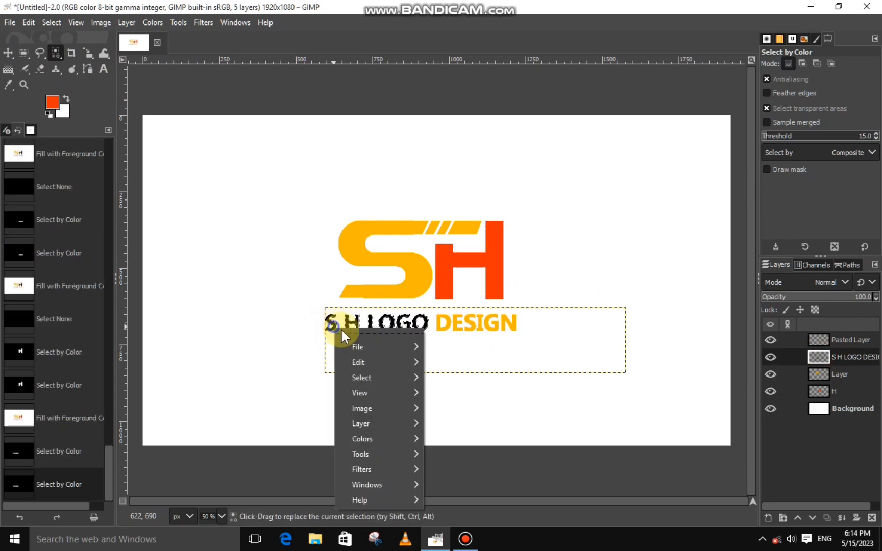
mouse_move(374, 360)
click(465, 360)
key(ctrl+shift+a)
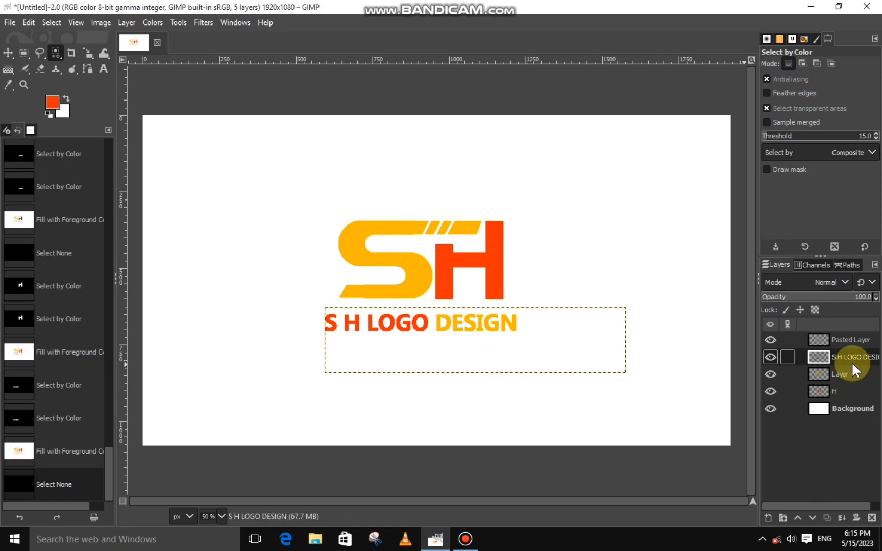
Merge the pasted DESIGN layer, the caption layer and the S layer down one after another into the H layer.
right_click(837, 340)
click(732, 152)
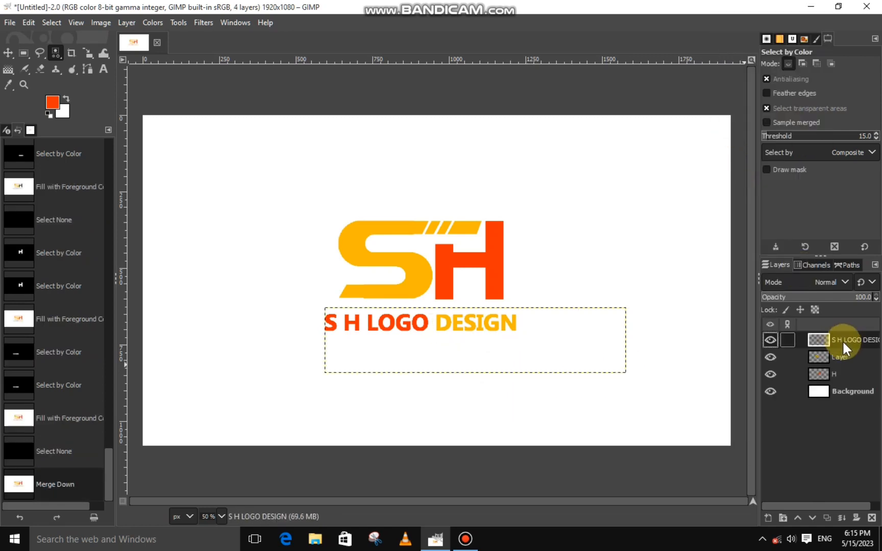
right_click(843, 340)
click(762, 150)
right_click(834, 341)
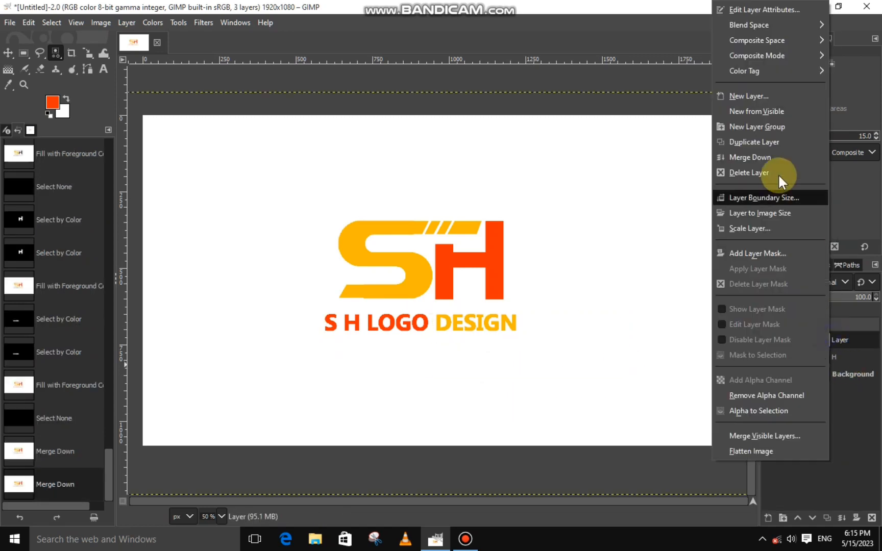
click(774, 152)
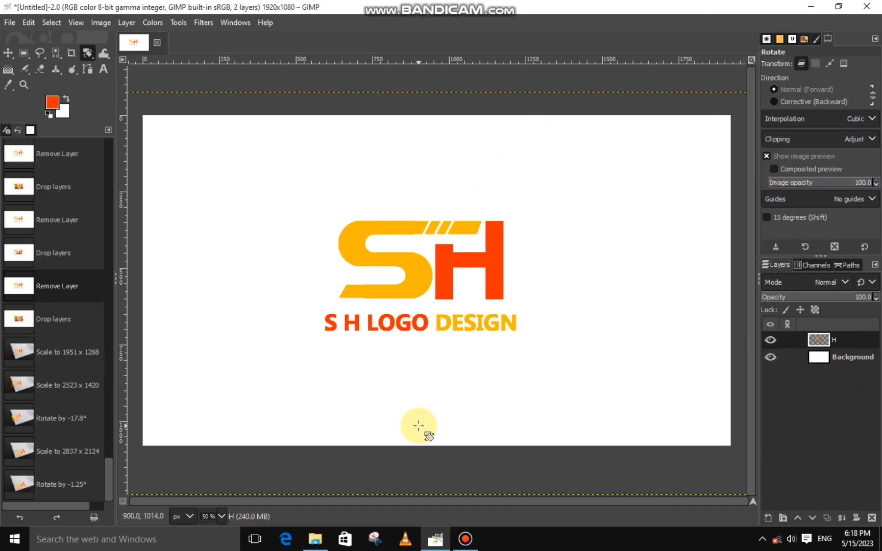
click(315, 537)
click(358, 286)
drag(357, 283, 240, 236)
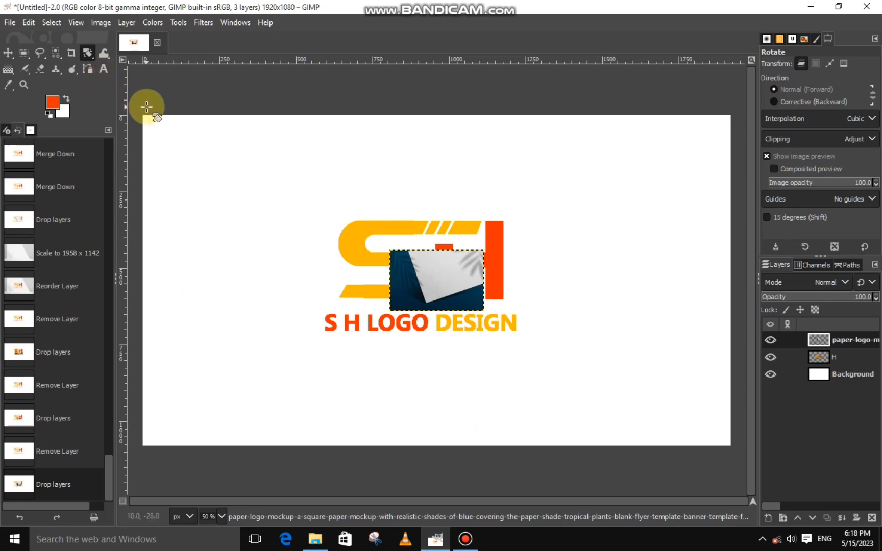
click(872, 518)
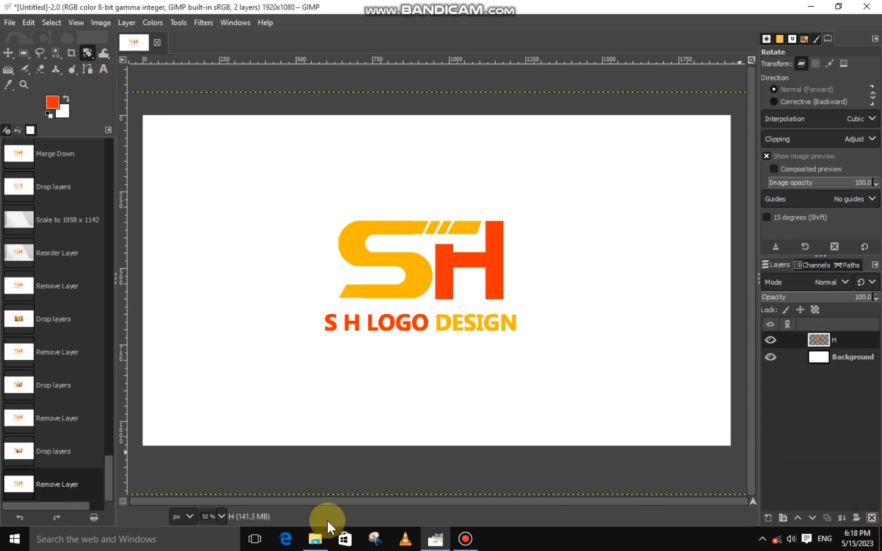
Bring the 360_F_507377127 white-paper-on-black mockup from File Explorer's LOGO BACKGROUND folder into the image as a new layer.
click(314, 538)
scroll(878, 278, up, 2)
drag(879, 278, 878, 171)
drag(419, 128, 418, 430)
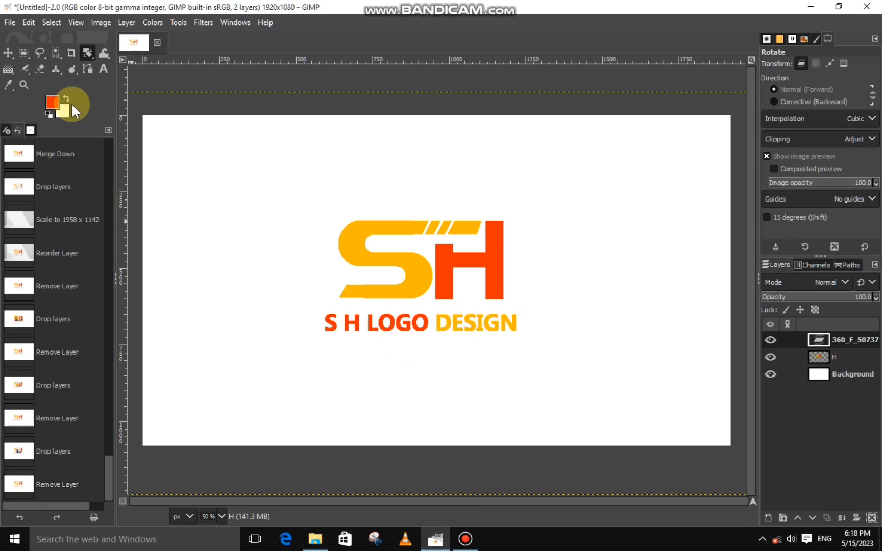
Scale the mockup layer to 1960 x 1274 px so it covers the canvas, and move it below the logo layer.
click(85, 51)
click(120, 85)
click(314, 211)
drag(314, 211, 614, 340)
drag(440, 283, 443, 261)
click(722, 151)
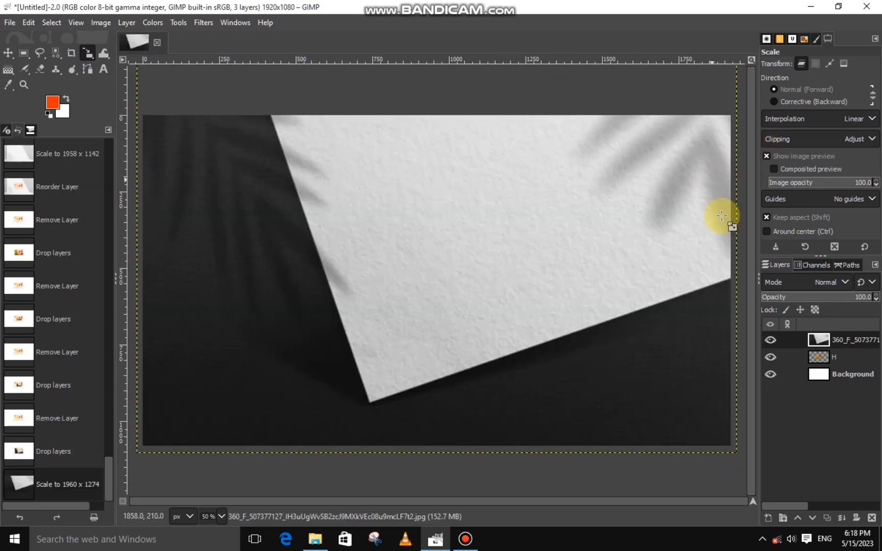
drag(814, 339, 816, 360)
click(848, 341)
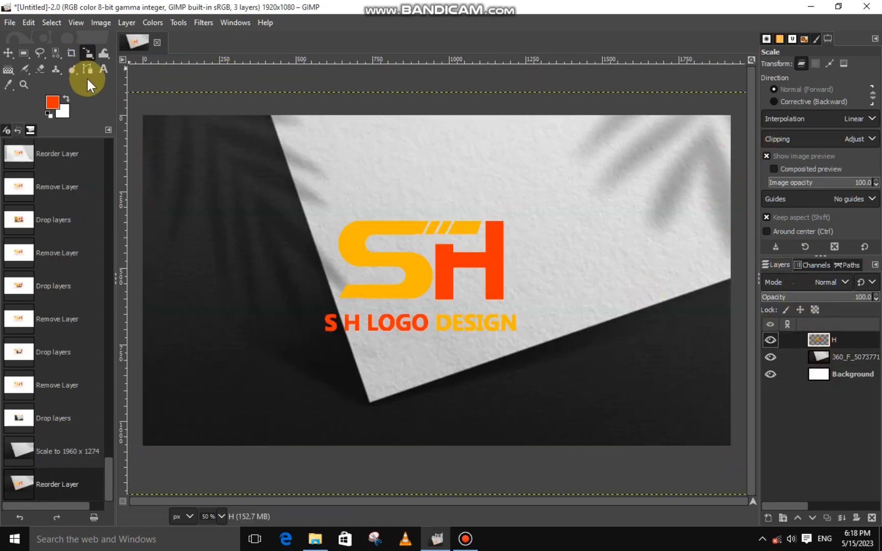
Rotate the logo layer by -19.33 degrees to match the slant of the paper's lower edge.
click(88, 55)
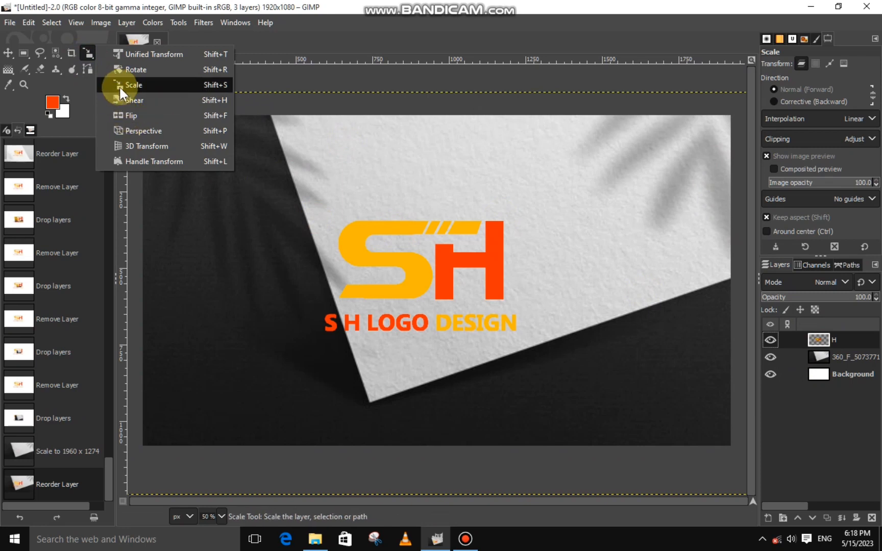
click(122, 70)
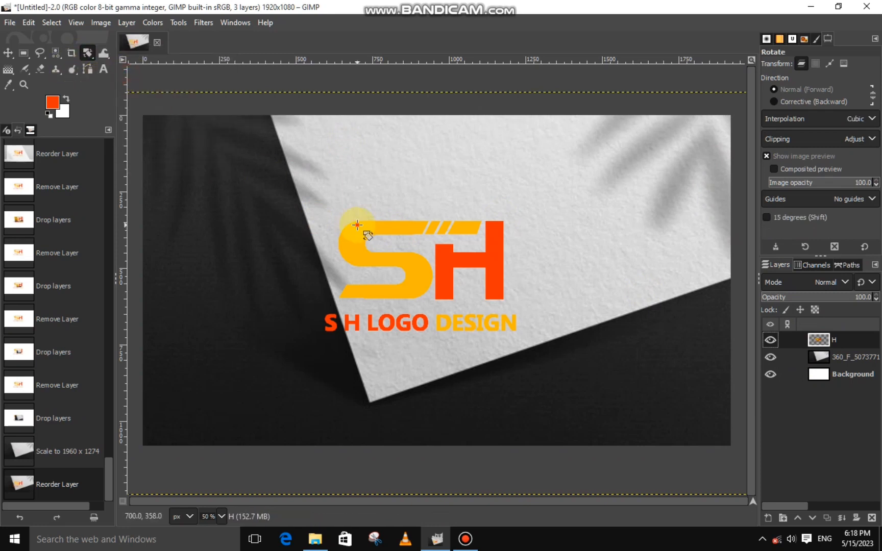
drag(360, 230, 287, 264)
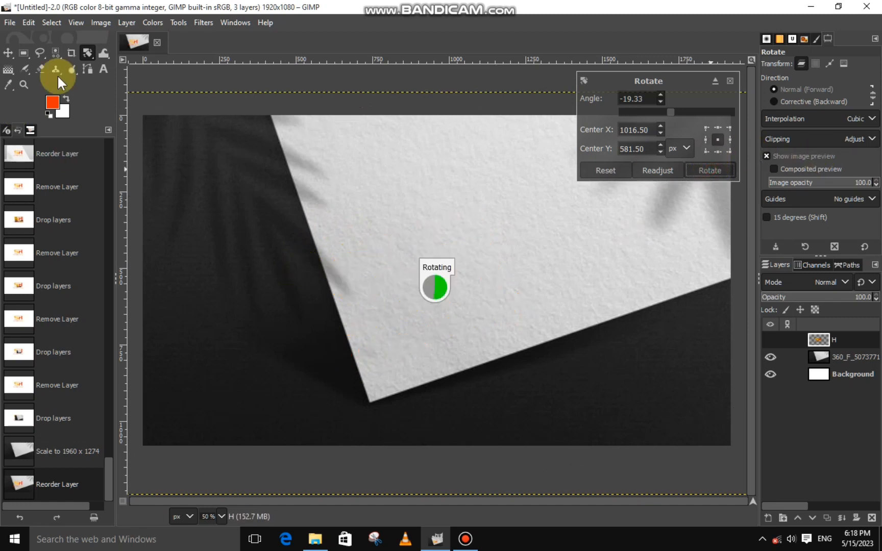
Scale the logo layer to 2974 x 2269 px and position the logo inside the paper's lower corner.
click(88, 53)
click(129, 83)
click(338, 229)
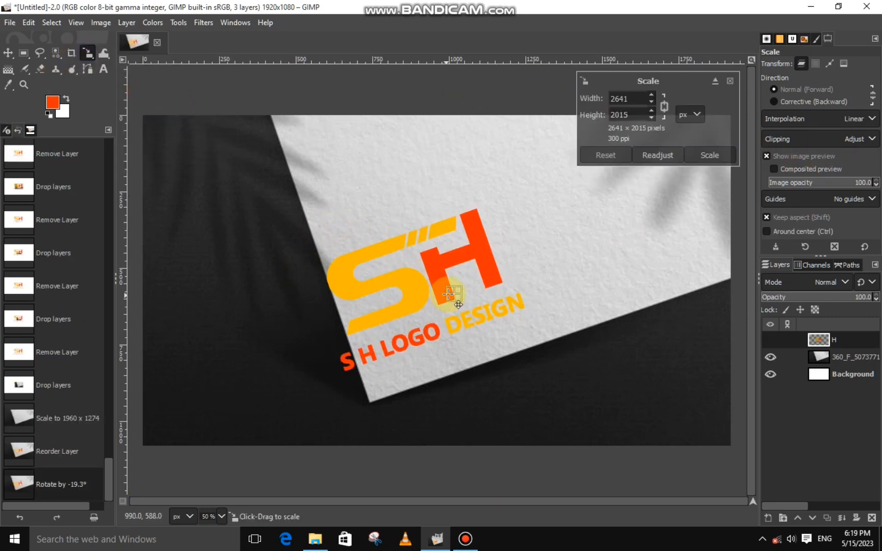
drag(457, 295, 500, 311)
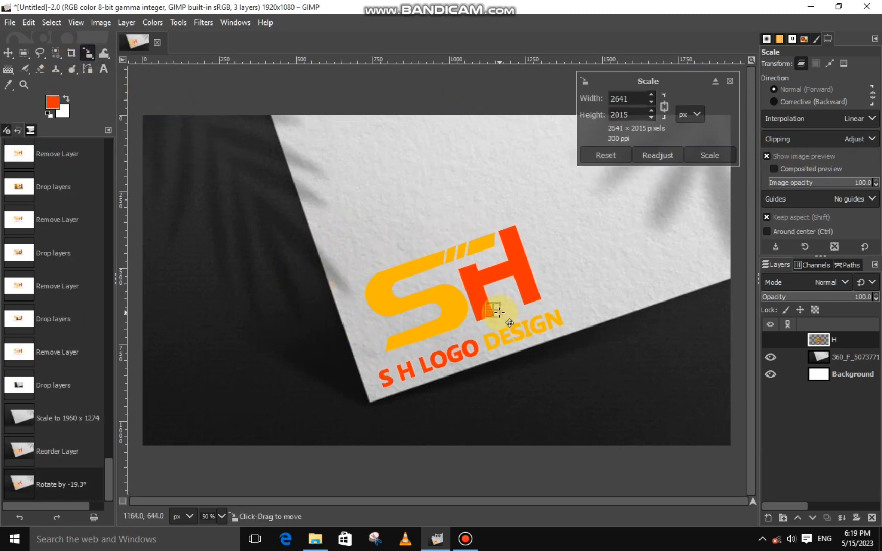
drag(301, 231, 222, 181)
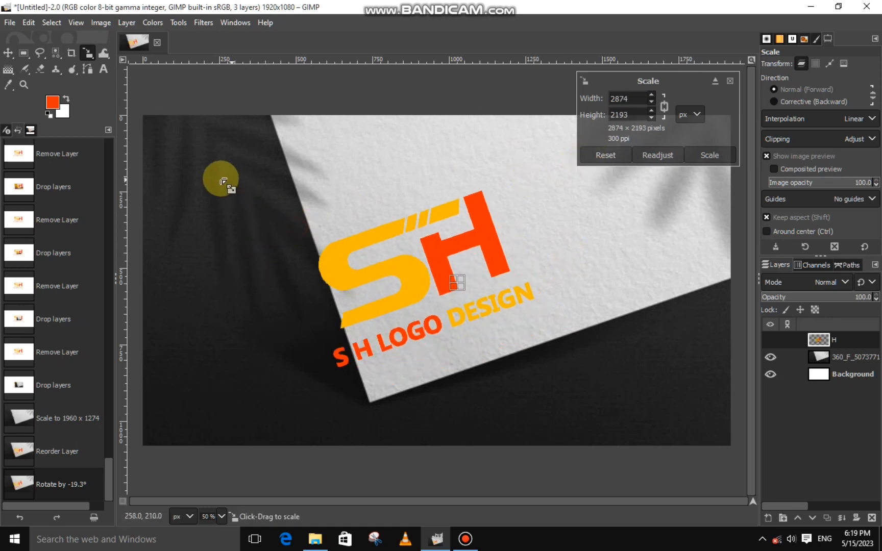
drag(564, 245, 604, 238)
drag(474, 274, 503, 304)
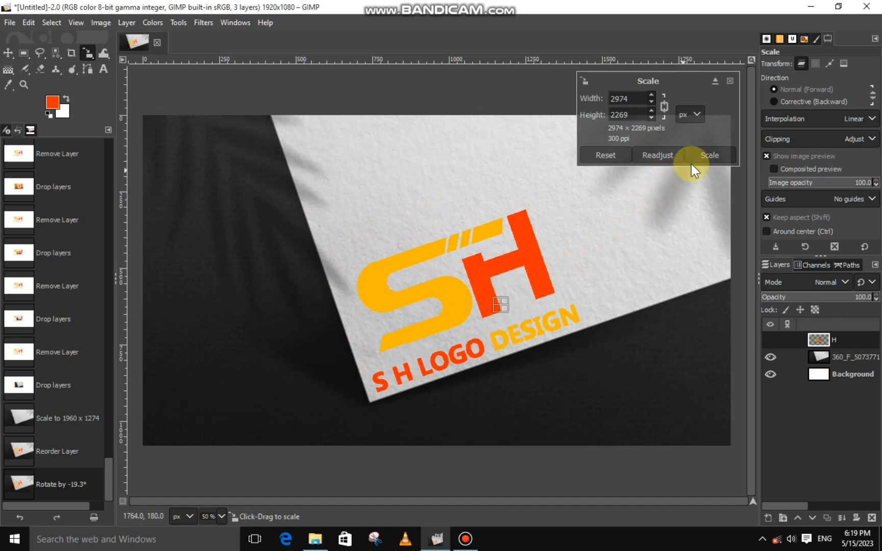
click(715, 158)
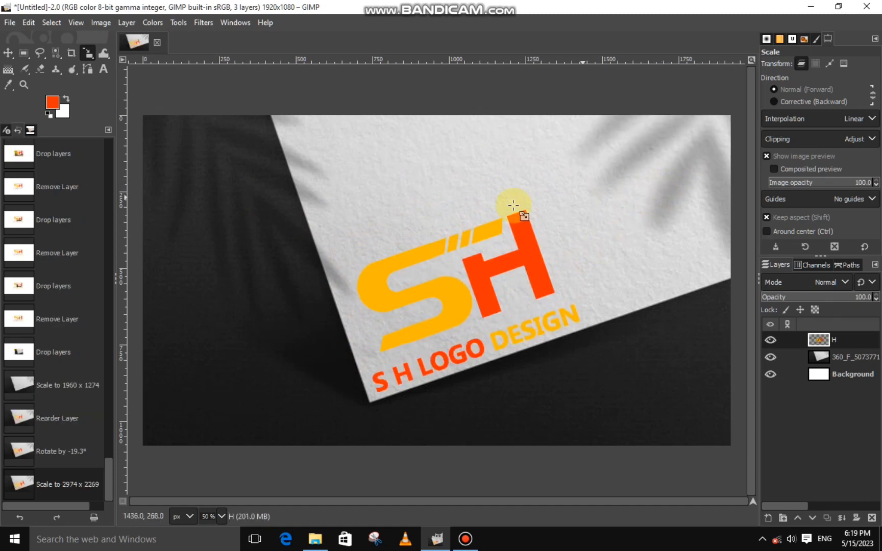
Bring the white-gray abstract gritty paper texture from File Explorer in as a new layer and scale it to 1259 x 839 px over the logo.
click(316, 539)
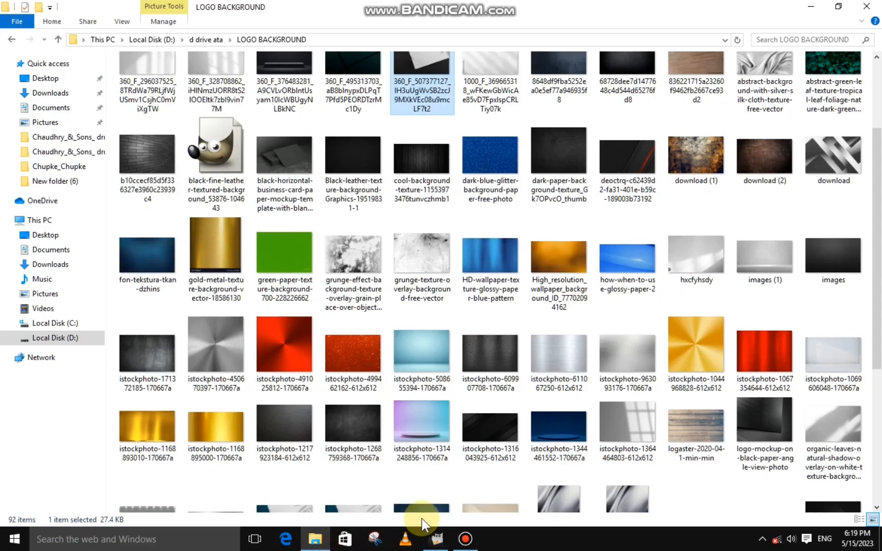
scroll(490, 280, down, 5)
drag(764, 357, 352, 259)
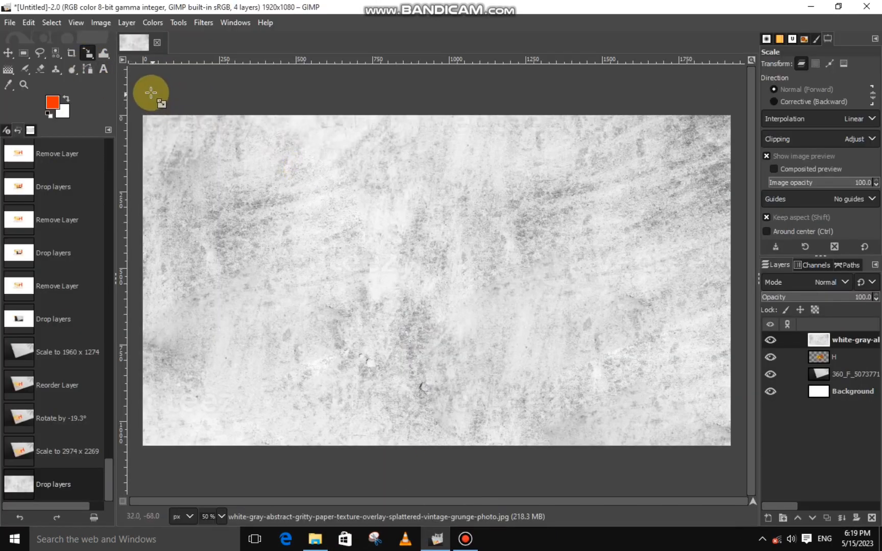
click(509, 343)
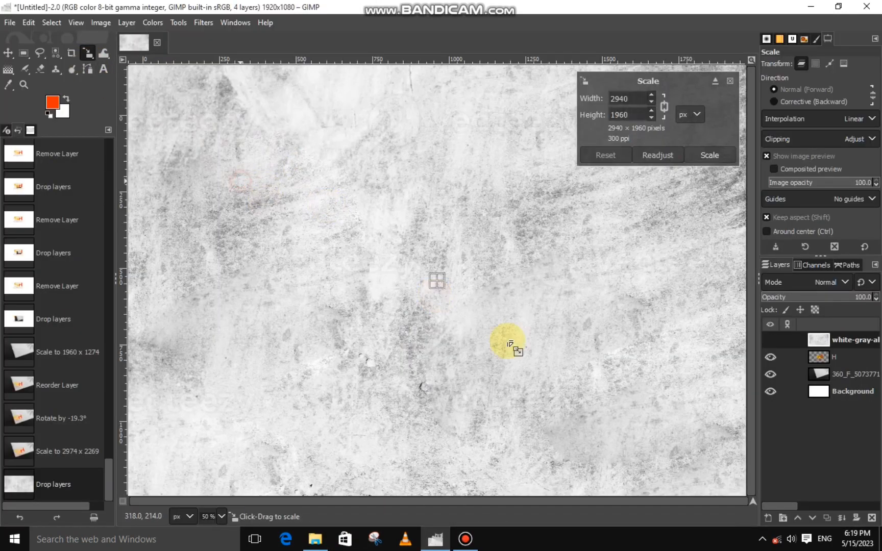
drag(510, 343, 358, 338)
click(710, 152)
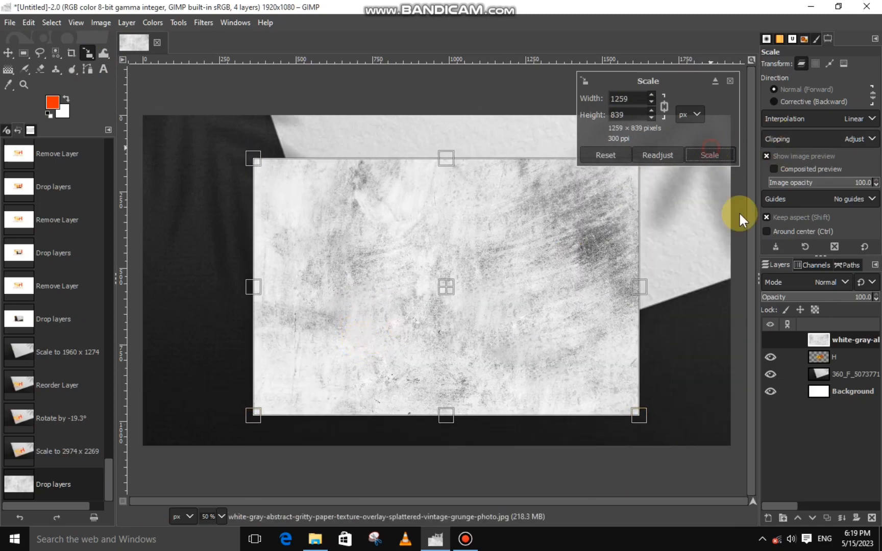
Make a selection from the logo layer's alpha, invert it, and cut the surrounding area away from the texture layer.
click(819, 362)
right_click(819, 361)
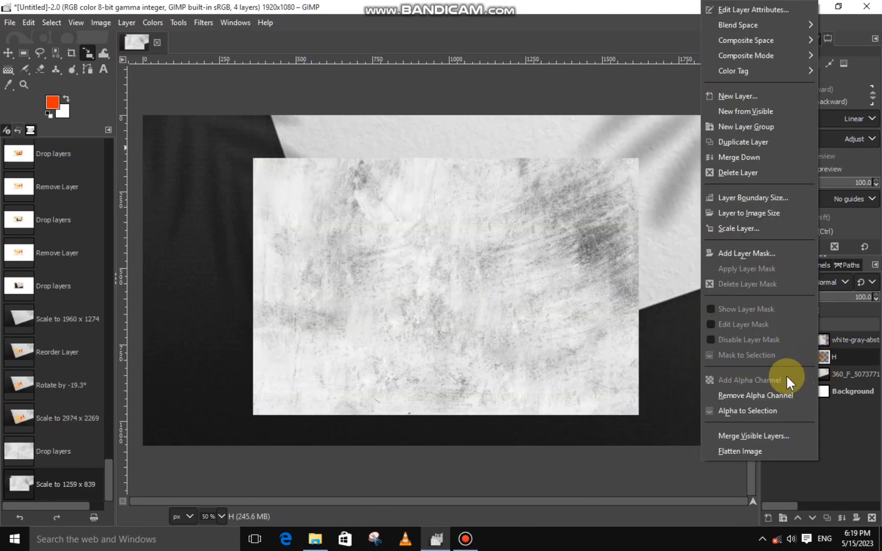
click(756, 410)
click(804, 340)
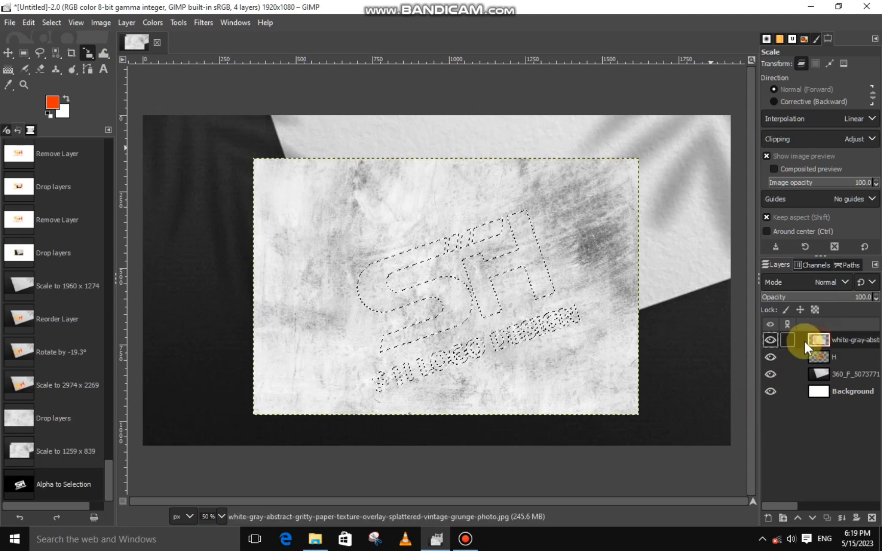
click(58, 20)
click(72, 87)
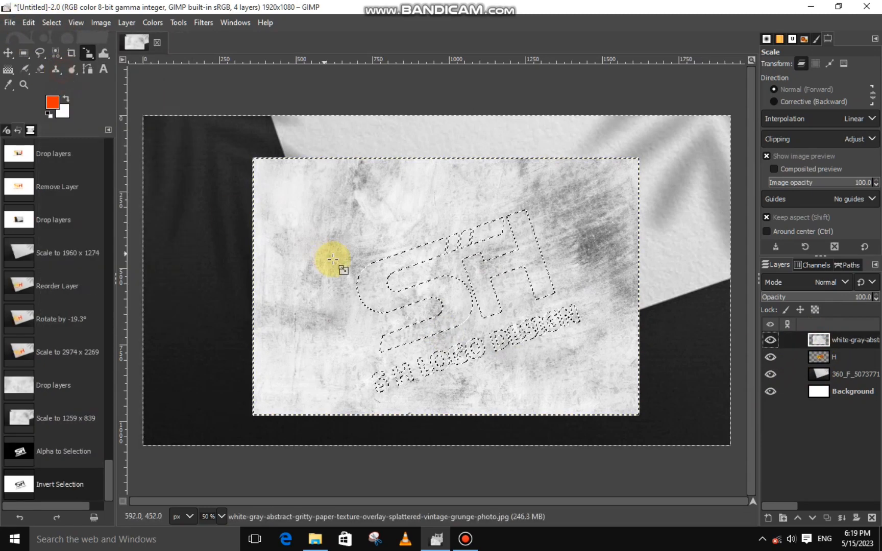
right_click(332, 258)
mouse_move(383, 295)
click(449, 201)
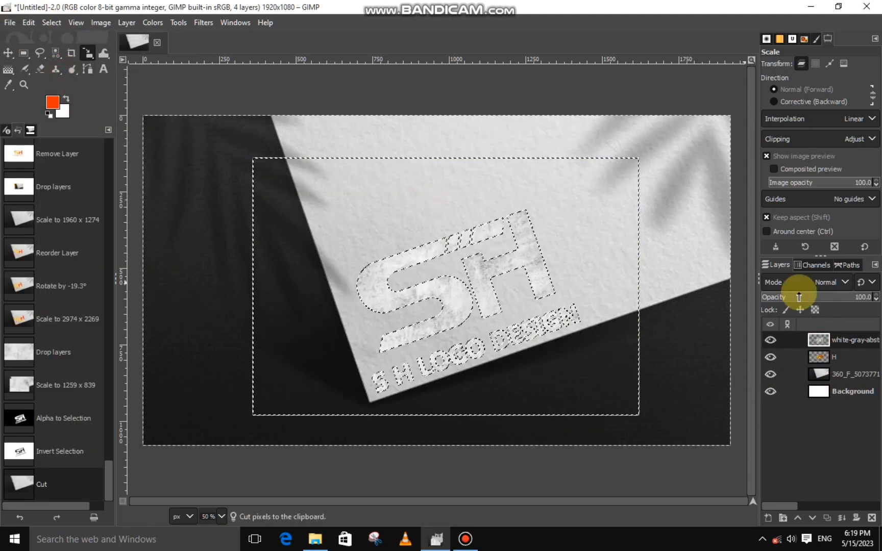
Set the texture layer's blend mode to Overlay, clear the selection, and merge the layer down into the logo layer.
click(827, 282)
click(790, 268)
key(shift+ctrl+a)
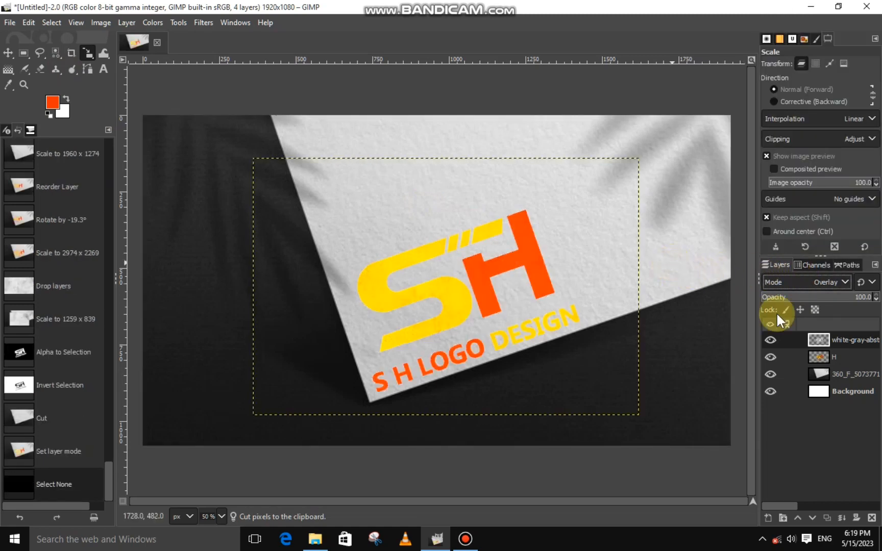
right_click(846, 340)
click(775, 156)
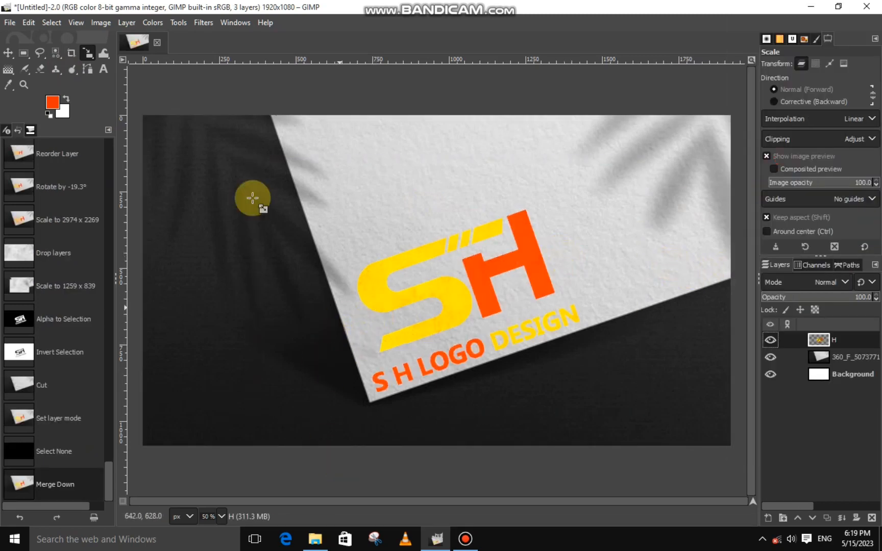
Apply a Drop Shadow to the logo layer with unlinked offsets X -0.516 and Y 20, blur radius 10 and opacity 0.924.
click(203, 23)
mouse_move(250, 141)
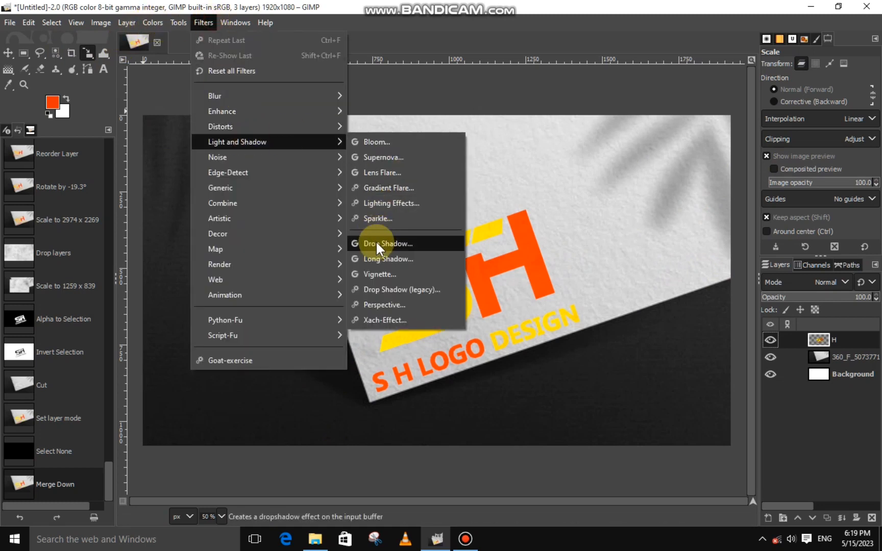
click(376, 240)
drag(116, 180, 122, 173)
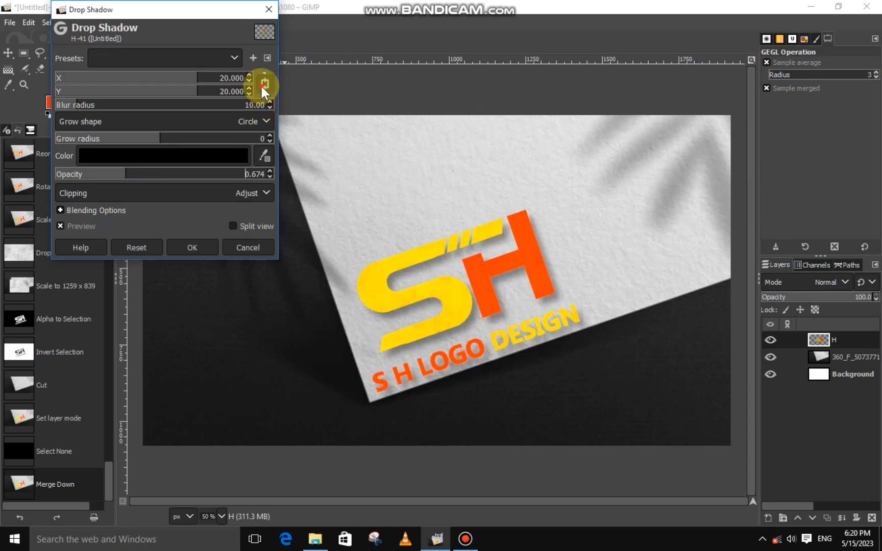
drag(184, 78, 172, 83)
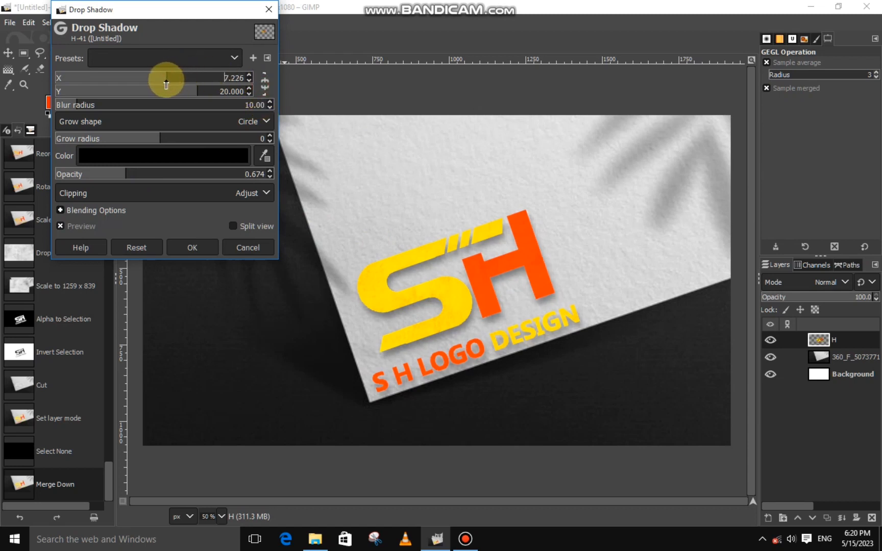
click(148, 78)
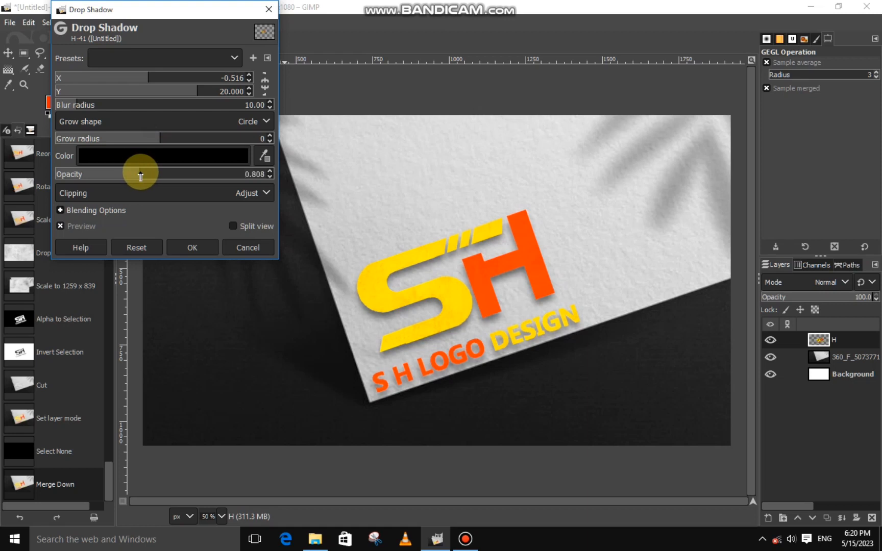
click(153, 175)
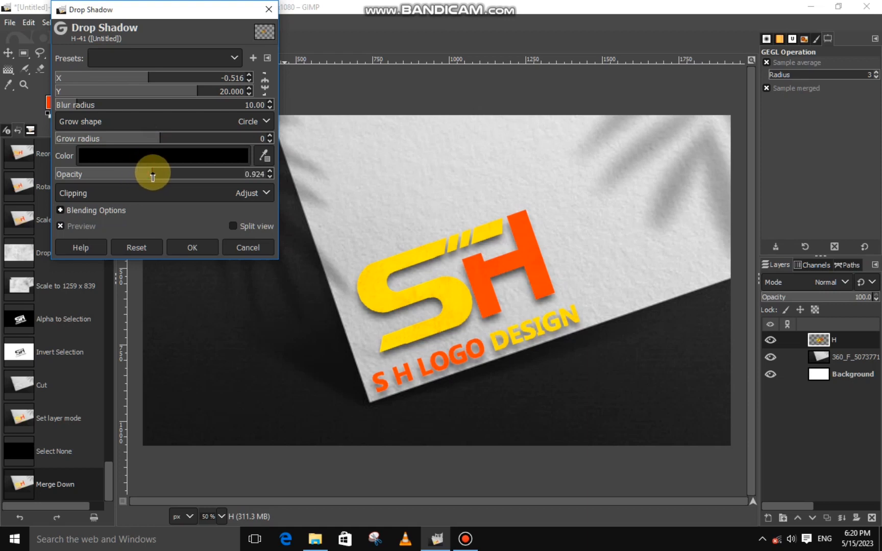
click(188, 244)
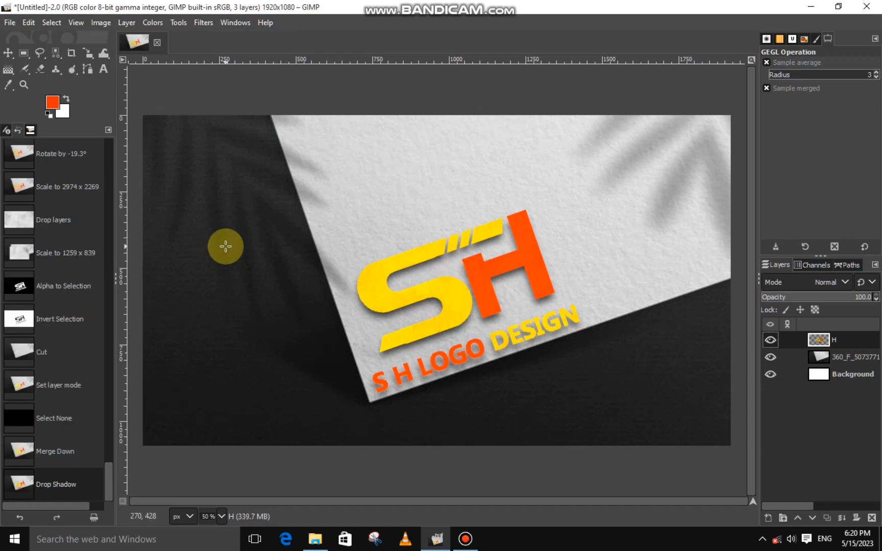
Duplicate the logo layer, hide the duplicate, and make the original H layer active.
click(827, 517)
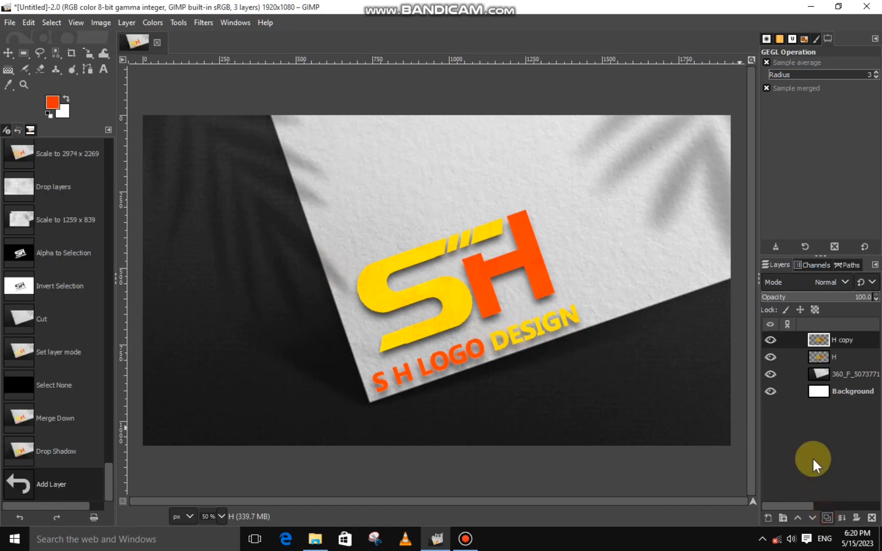
click(771, 339)
click(799, 357)
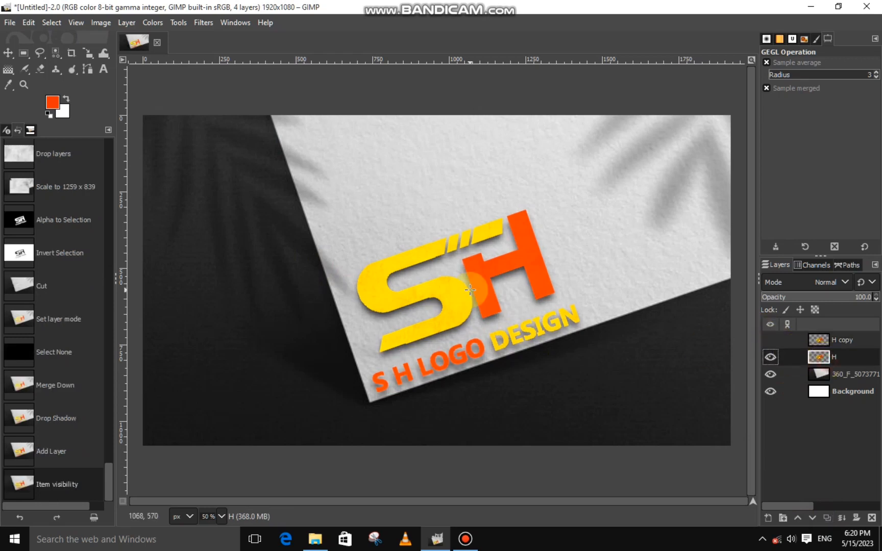
click(154, 23)
click(163, 101)
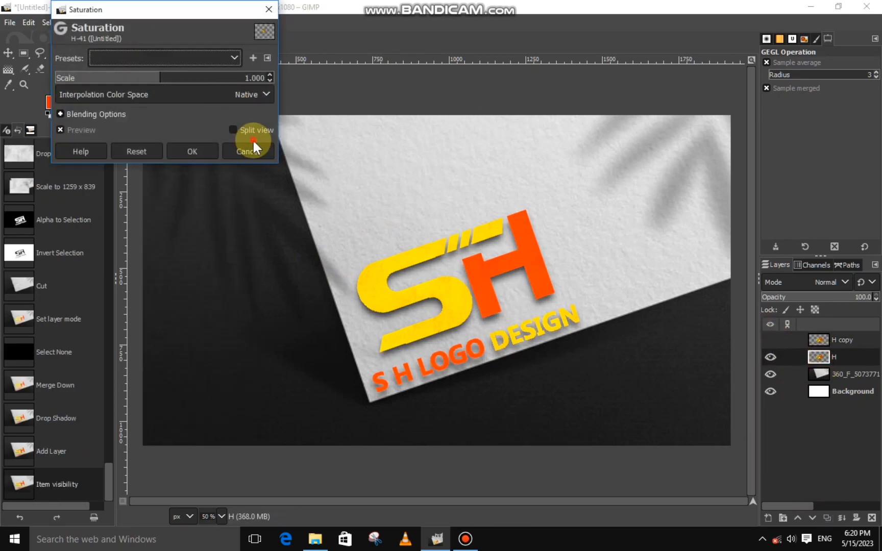
click(253, 142)
Darken the original H logo layer with an Exposure adjustment of -0.872, keeping the black level at 0.000.
click(148, 21)
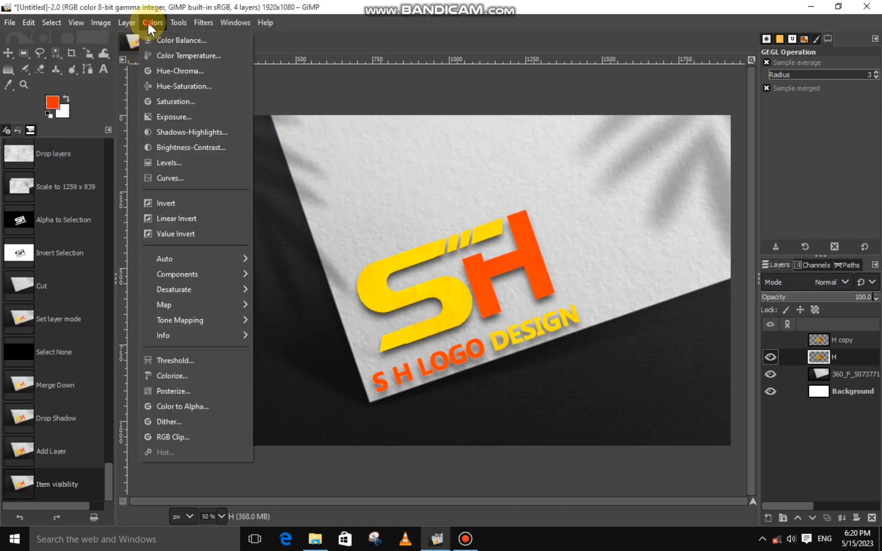
click(166, 116)
click(153, 91)
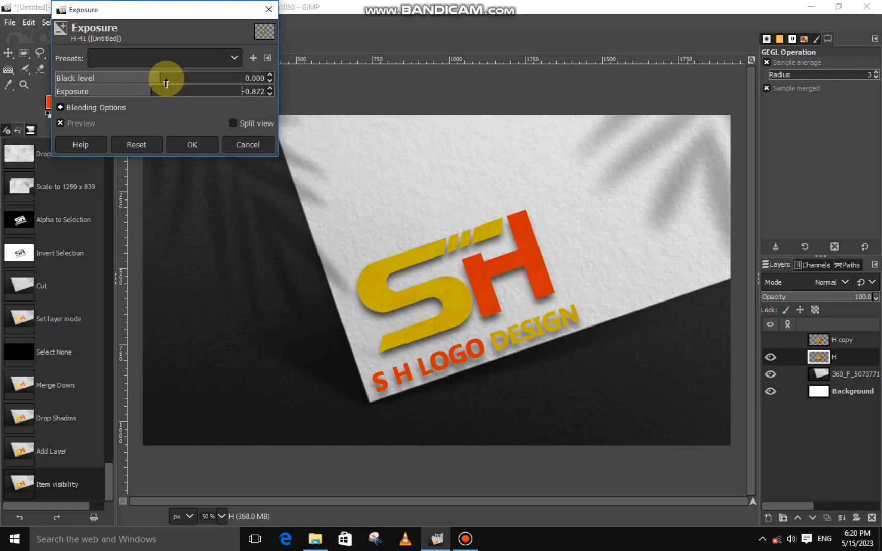
click(188, 144)
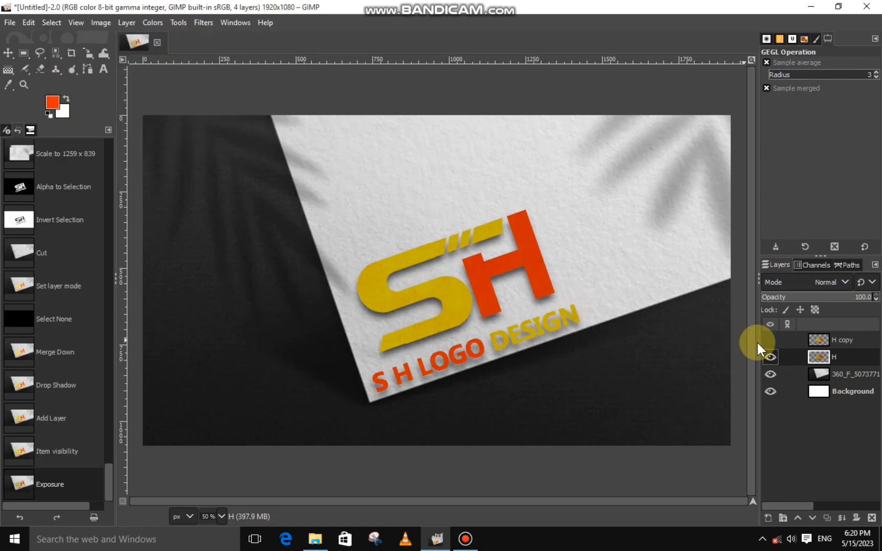
Show the duplicate logo layer, move it below the H layer, then hide the H layer and make the duplicate active.
click(771, 340)
drag(817, 340, 817, 365)
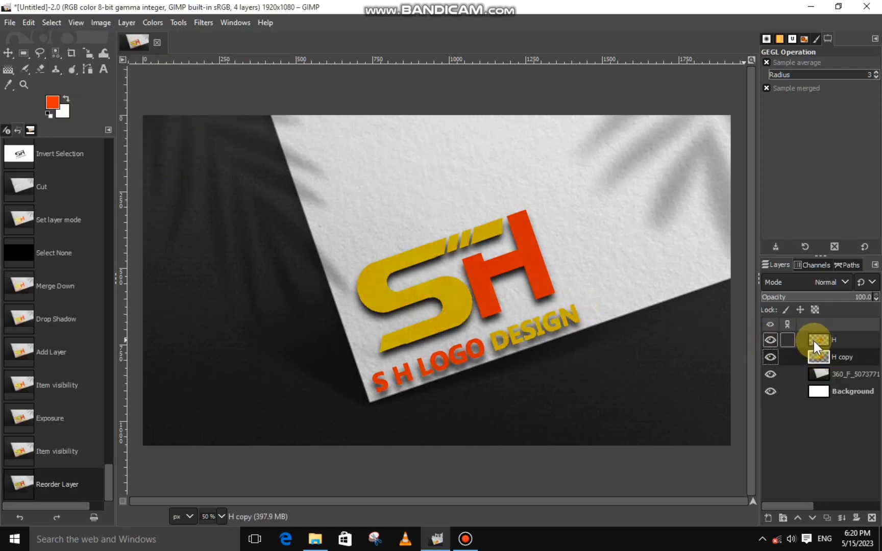
click(770, 340)
click(819, 357)
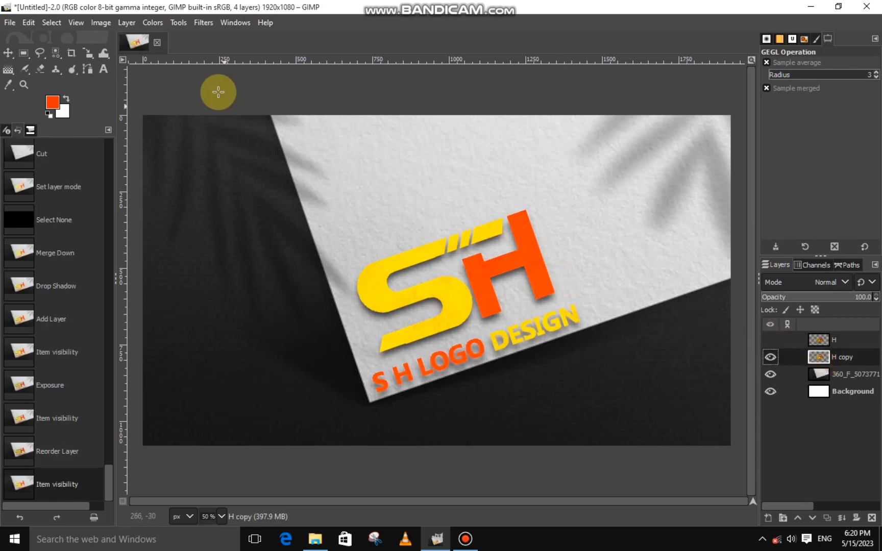
Brighten the duplicate logo layer with an Exposure adjustment of 3.779 and turn the H layer's visibility back on.
click(155, 22)
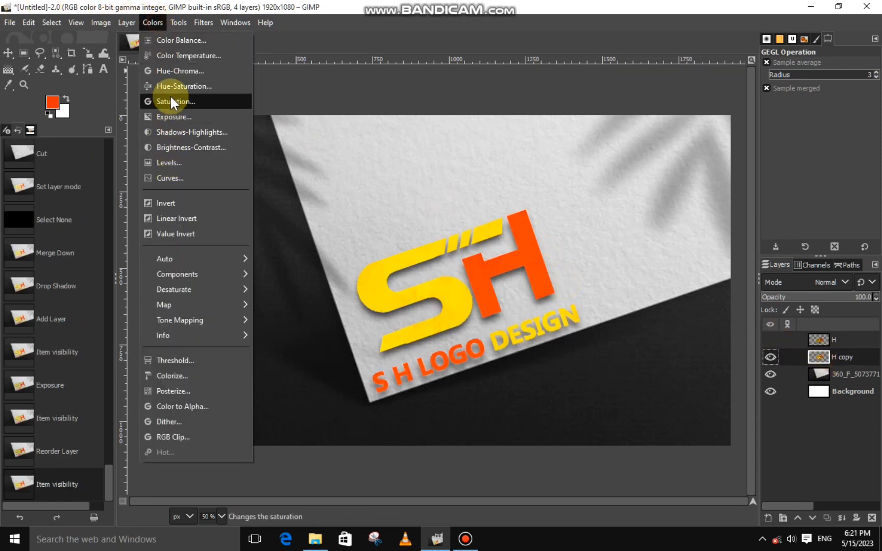
click(173, 115)
mouse_move(174, 96)
mouse_down()
mouse_move(208, 91)
mouse_move(182, 92)
mouse_up()
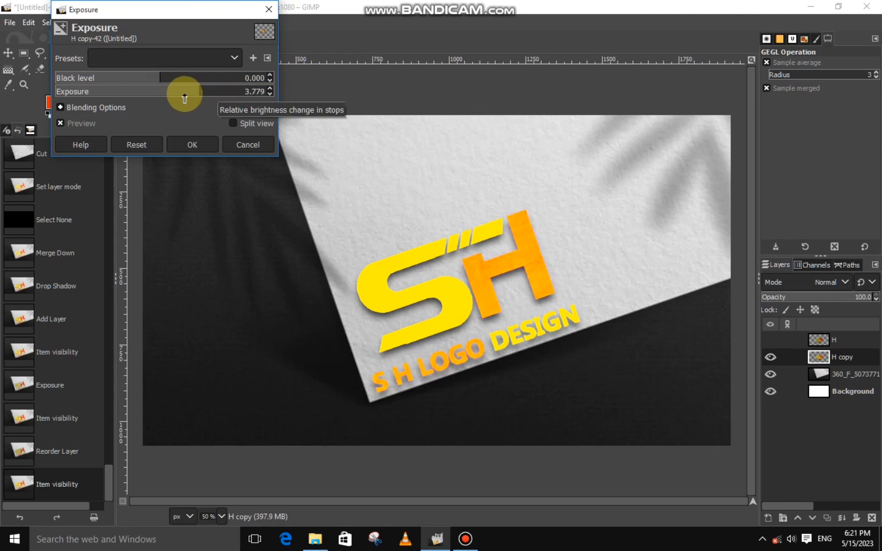
click(183, 146)
click(771, 340)
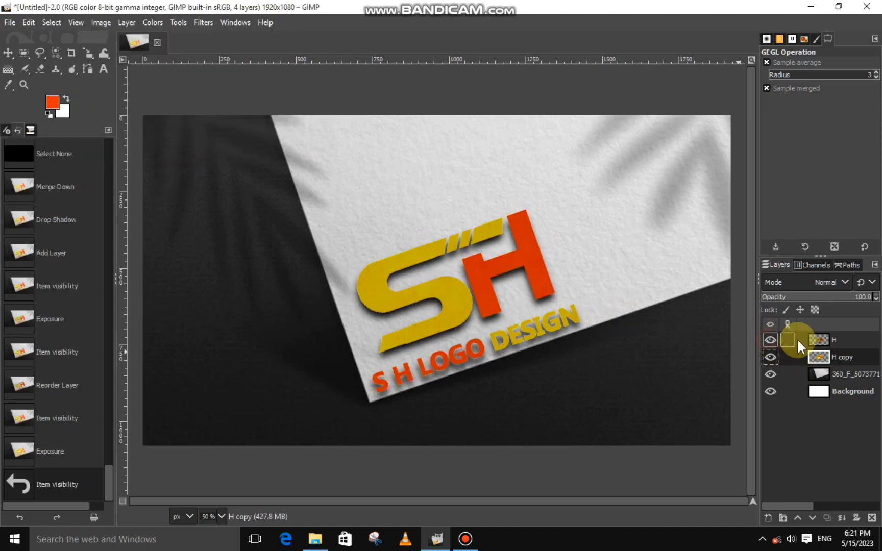